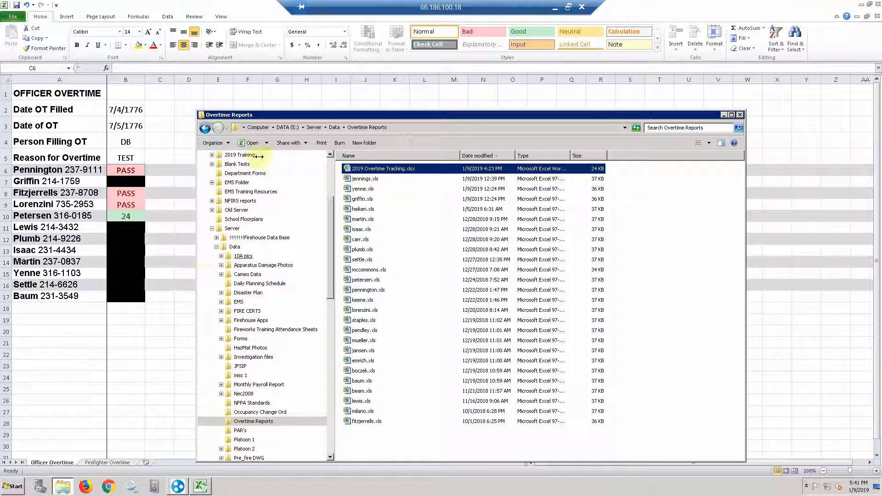
Switch to the overtime tracking workbook and examine the sample entries in column B of the Officer Overtime sheet.
click(200, 485)
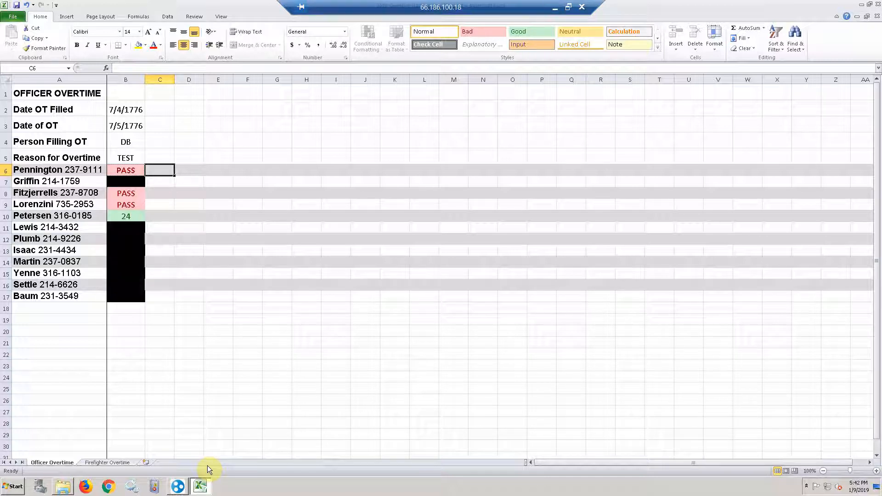
key(Up)
key(Up)
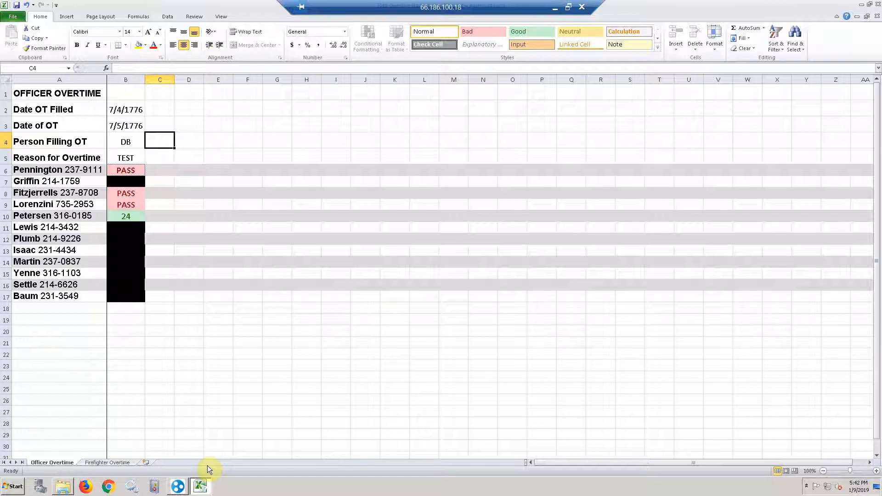
key(Down)
key(Down)
key(Down)
key(Left)
key(Down)
key(Down)
key(Down)
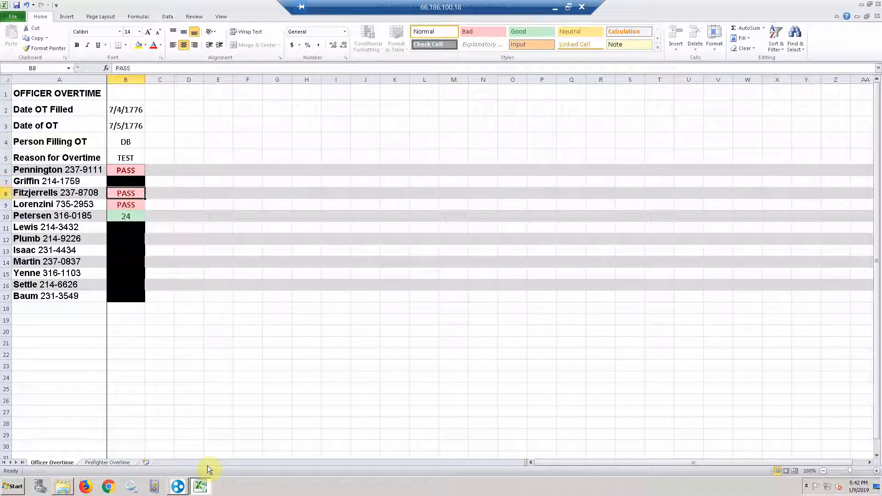
key(Down)
key(Down)
key(Down)
key(Down)
key(Down)
key(Down)
key(Down)
key(Down)
key(Down)
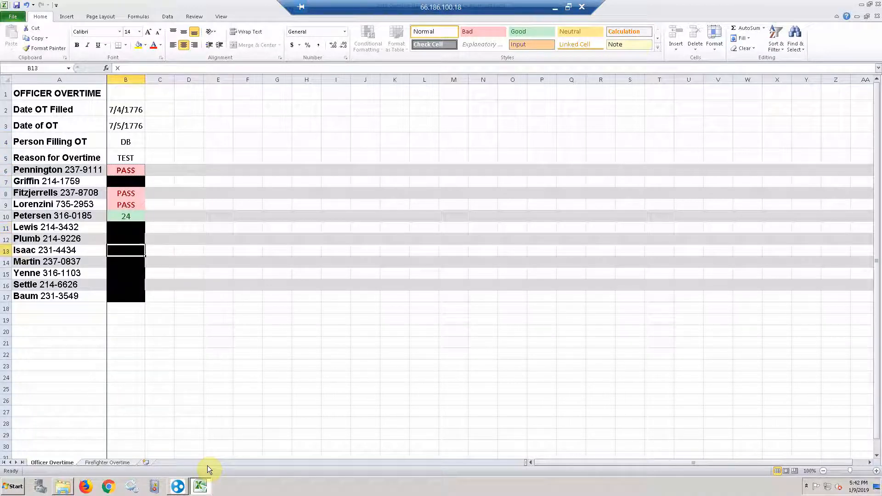
key(Down)
key(Down)
key(Up)
key(Up)
key(Up)
key(Up)
key(Up)
key(Up)
key(Up)
key(Up)
key(Up)
key(Up)
key(Up)
key(Up)
key(Up)
key(Up)
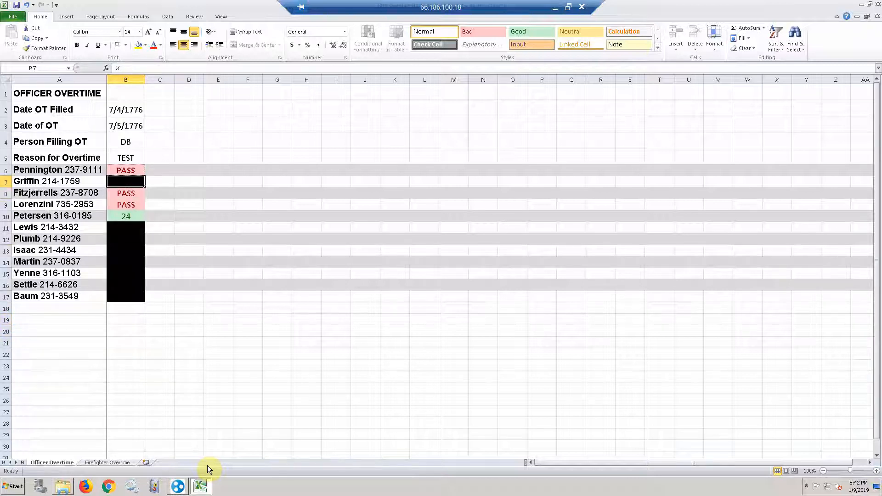
key(Down)
key(Right)
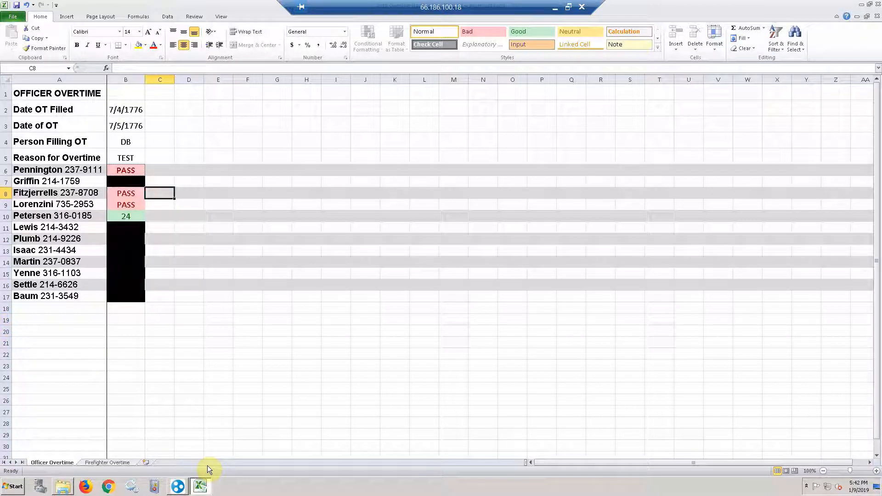
Enter 1/9/2019 as Date OT Filled in C2 and 1/10/2019 as Date of OT in C3.
key(Up)
key(Up)
key(Up)
key(Up)
key(Up)
key(Up)
key(Up)
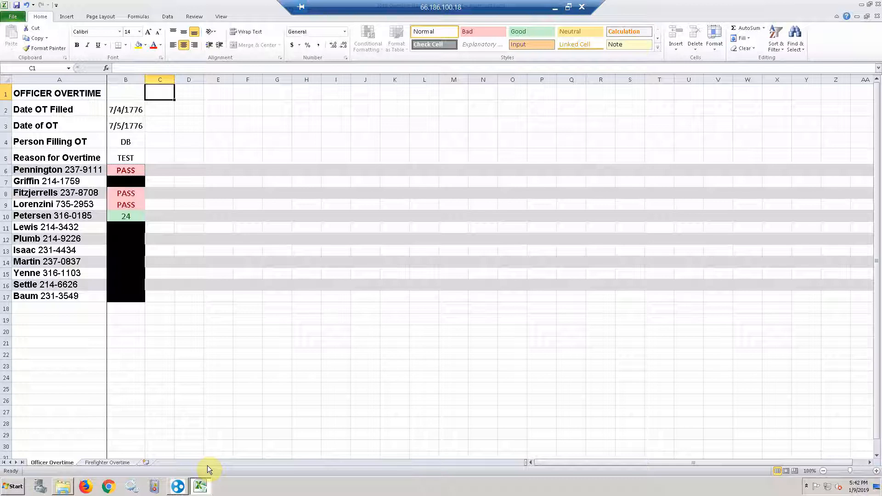
key(Down)
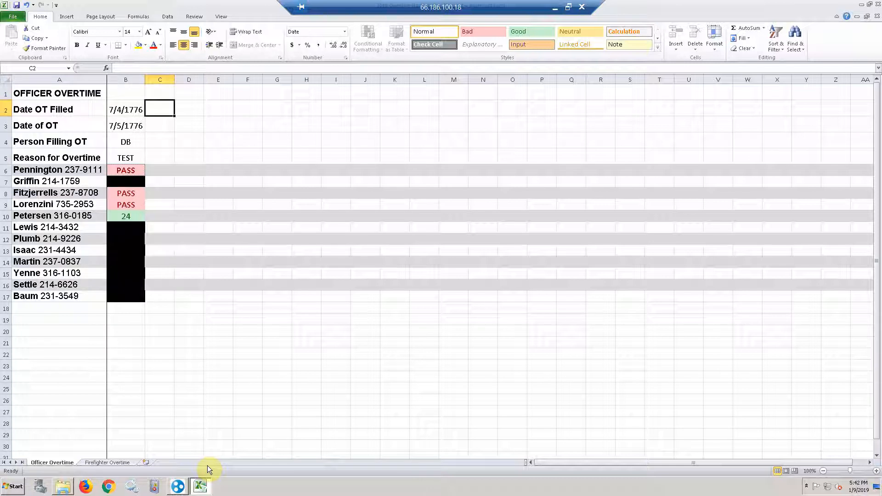
text(1/9/)
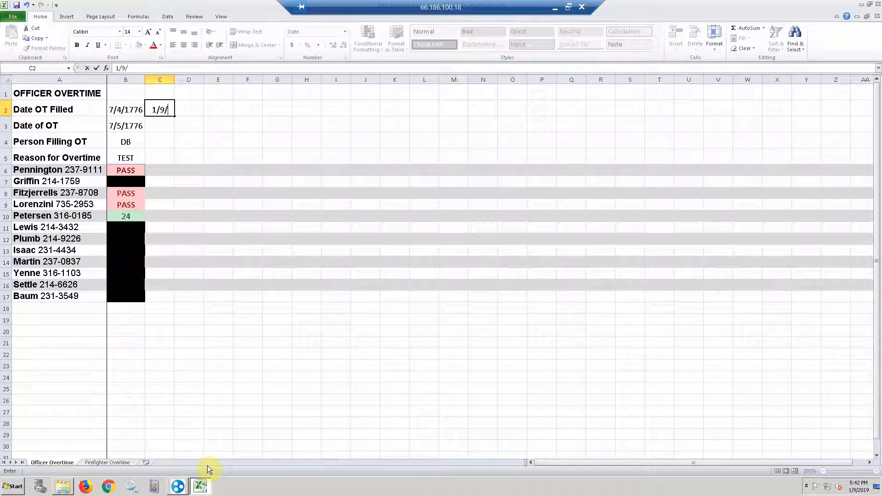
text(2019)
key(Return)
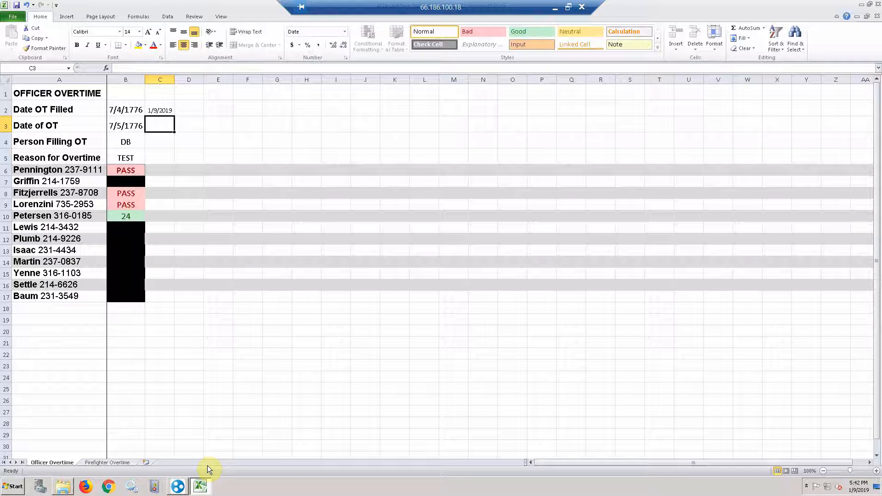
text(1/10)
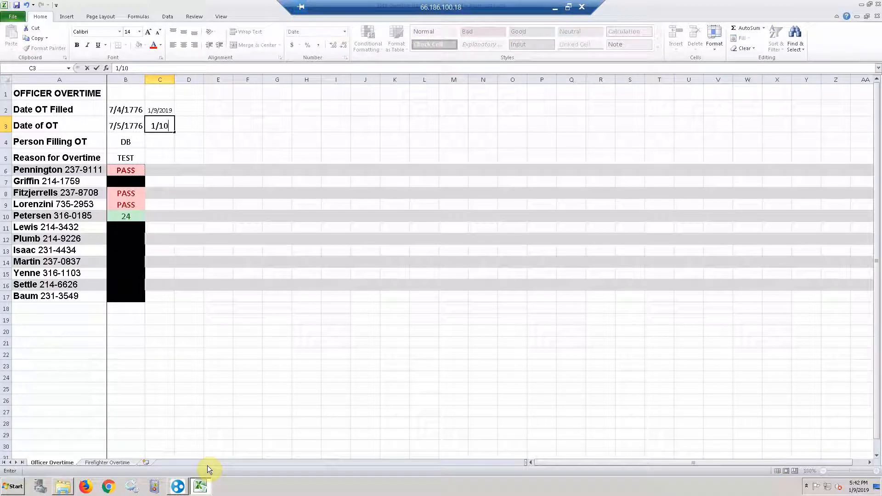
text(/2019)
key(Return)
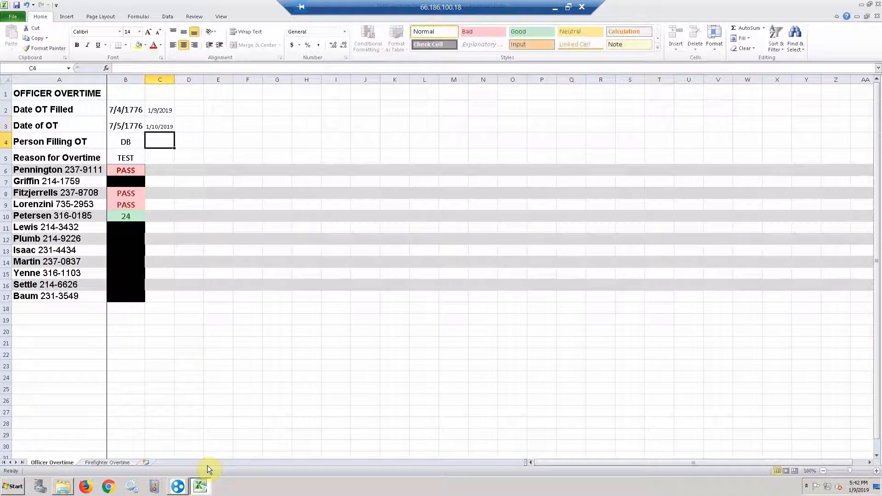
Enter the filler's initials in C4 and the absent officer's surname followed by VL as the overtime reason in C5.
text(DB)
key(Return)
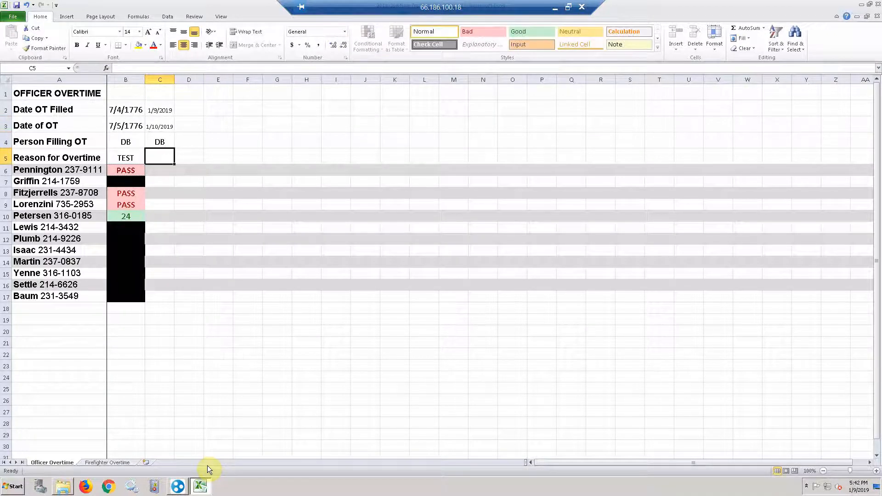
text(PLUMB VL)
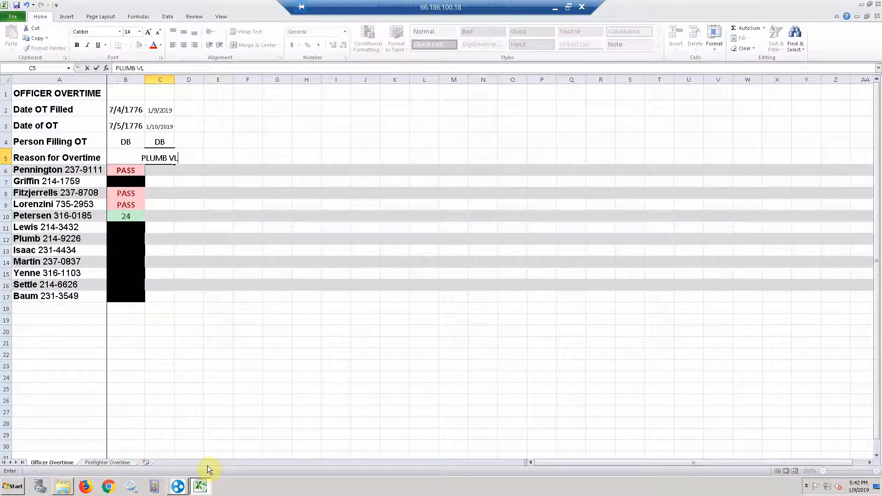
key(Return)
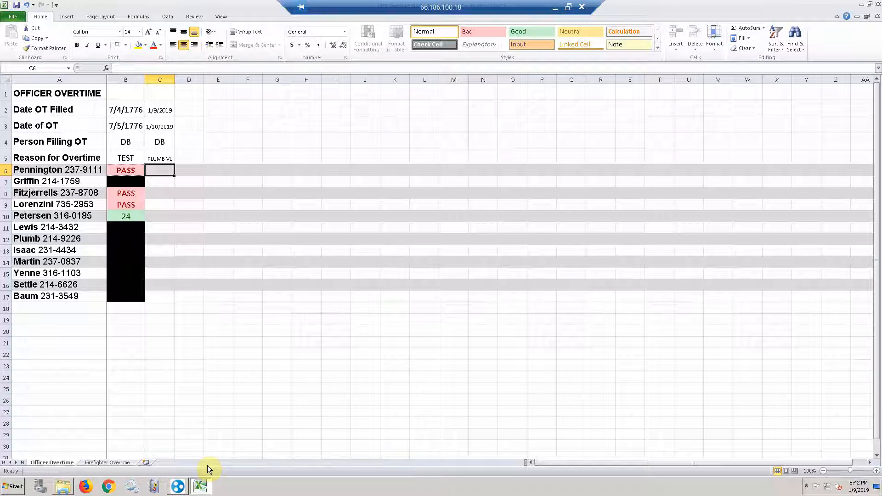
Starting below the officer who took the previous overtime, enter PASS in C11, X in C12 and PASS in C13.
key(Left)
key(Down)
key(Down)
key(Down)
key(Down)
key(Down)
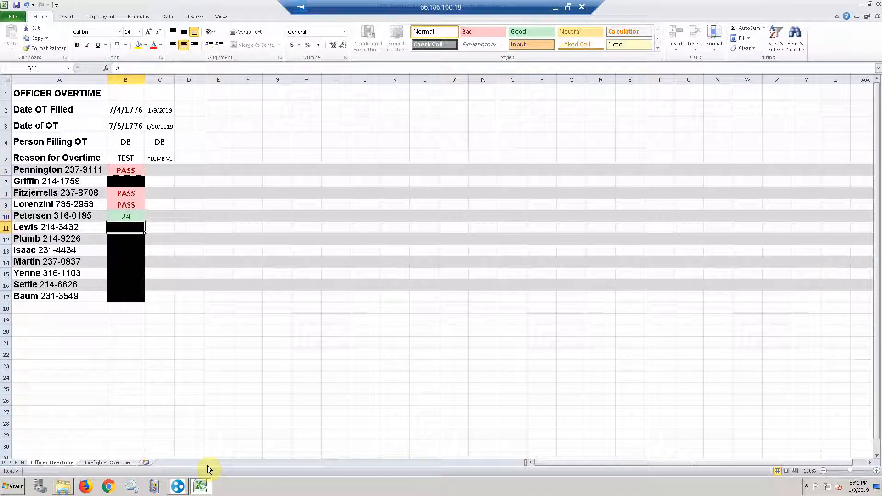
key(Right)
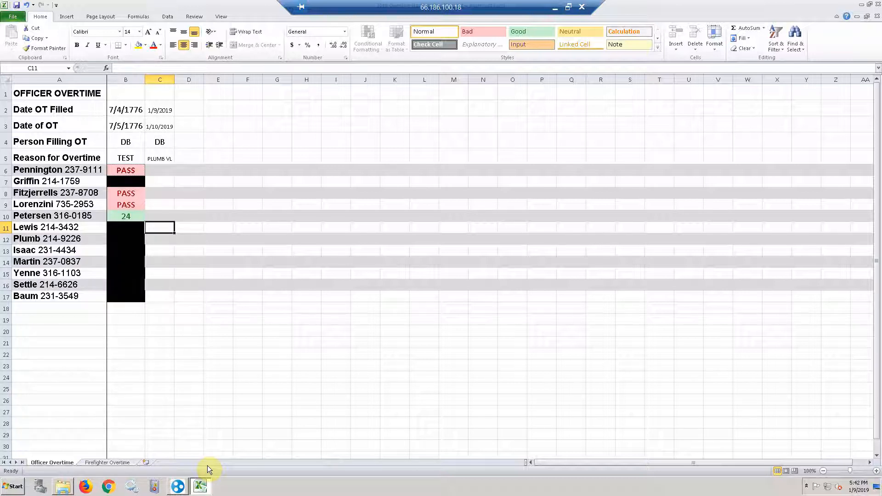
key(Left)
key(Up)
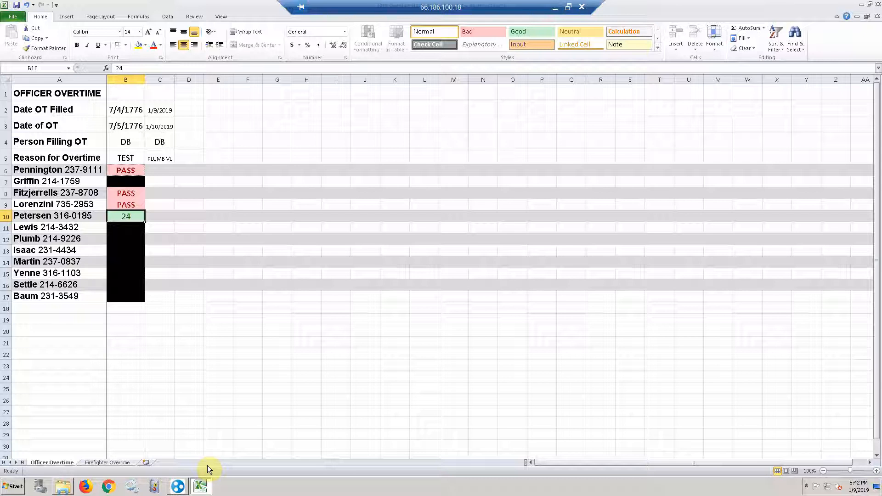
key(Right)
key(Down)
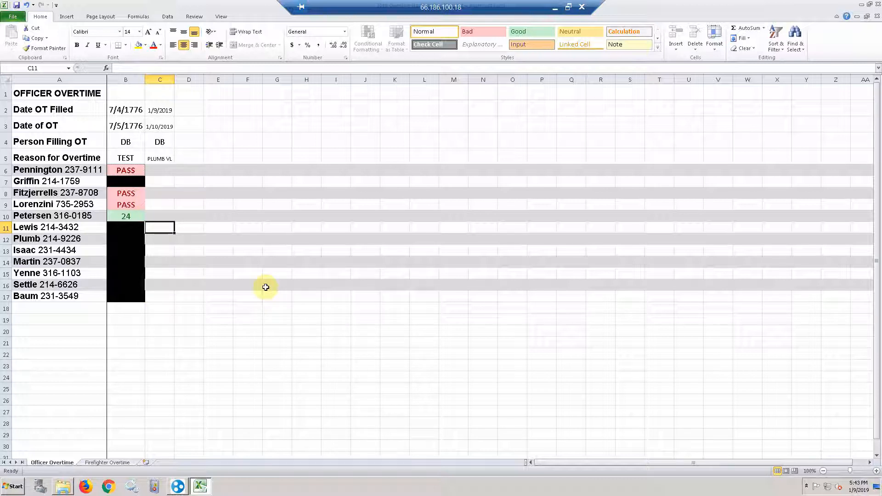
text(PASS)
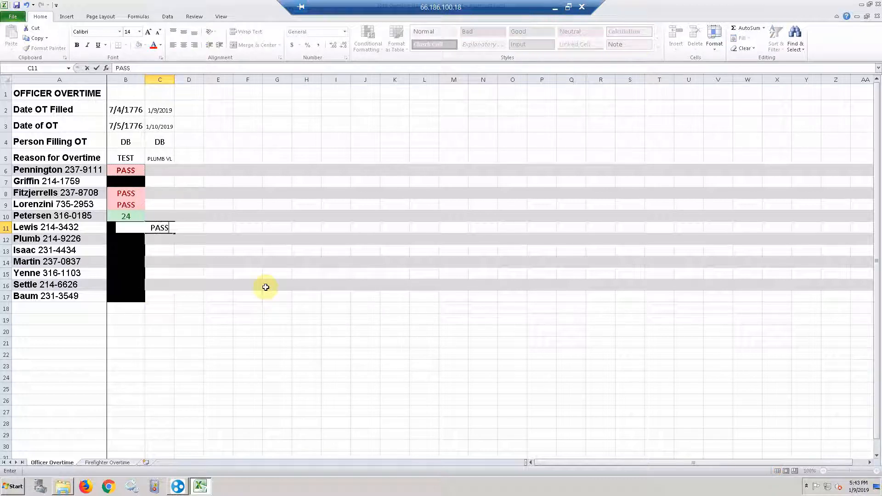
key(Return)
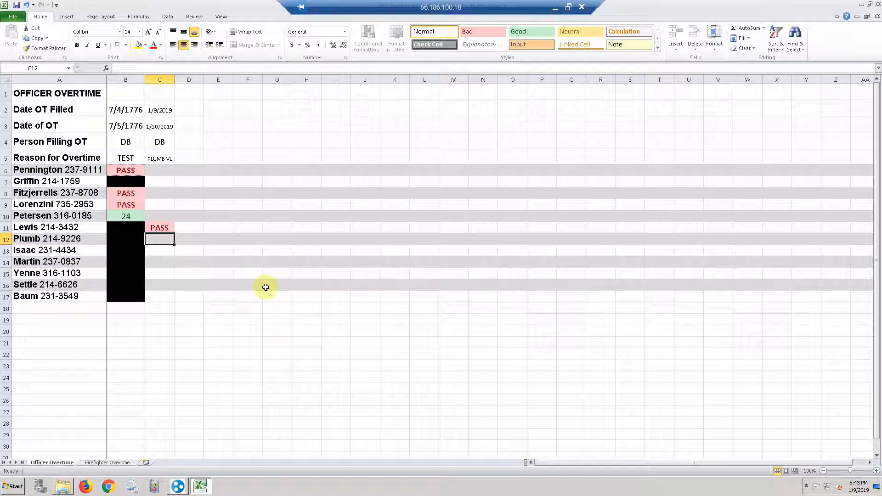
text(X)
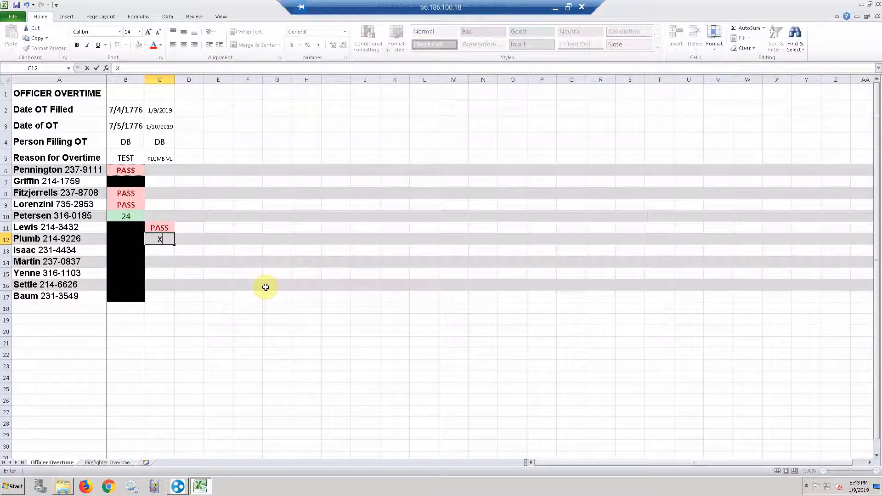
key(Return)
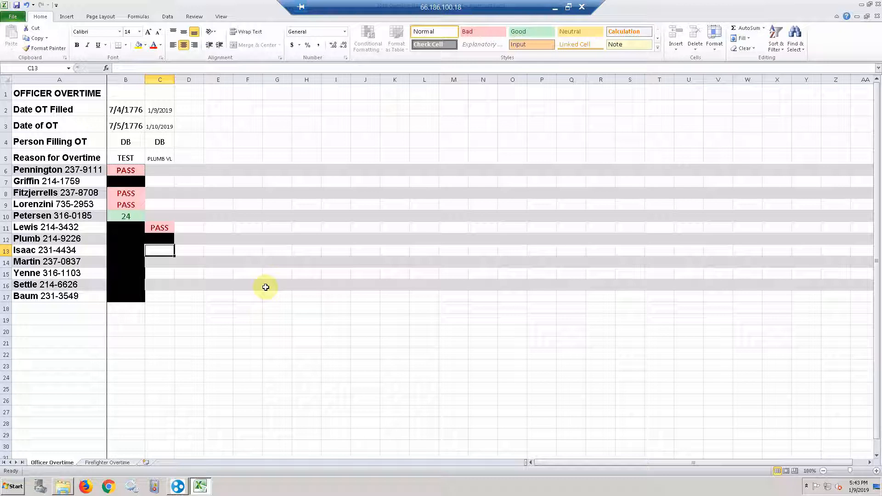
text(PASS)
key(Return)
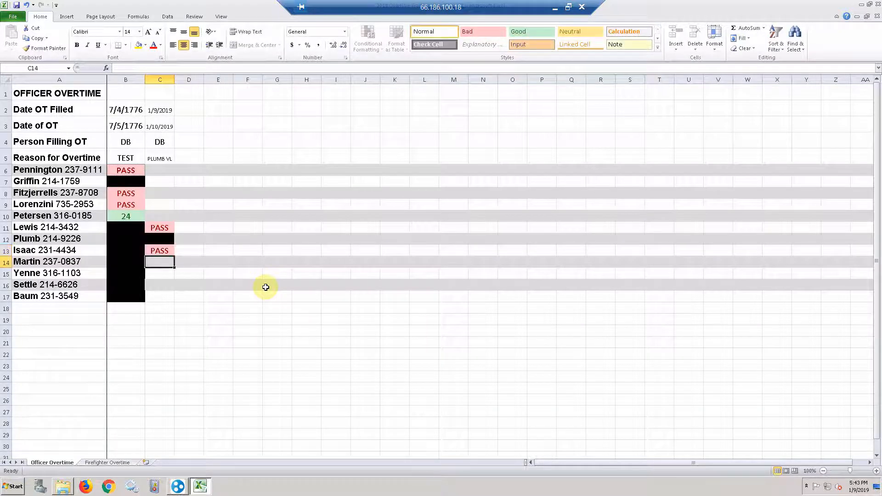
Continue the officers' responses in column C with X in C14, PASS in C15 and 24 in C16.
text(X)
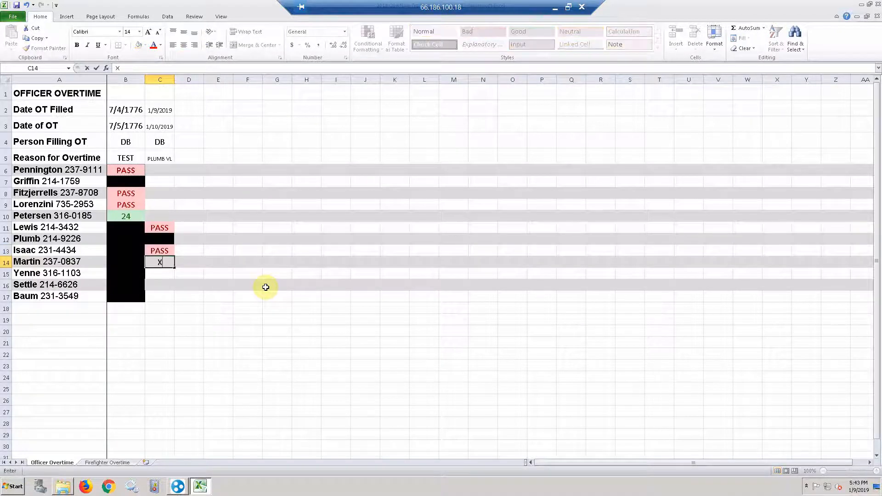
key(Return)
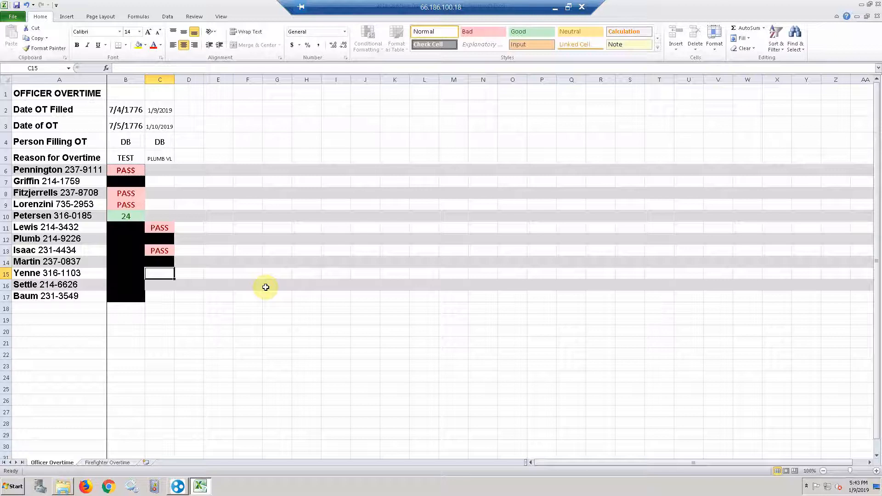
text(pass)
key(Return)
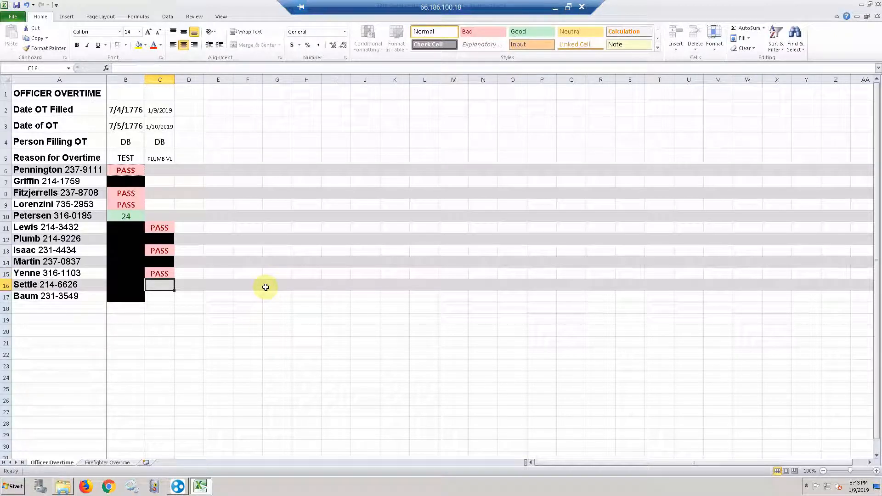
text(24)
key(Return)
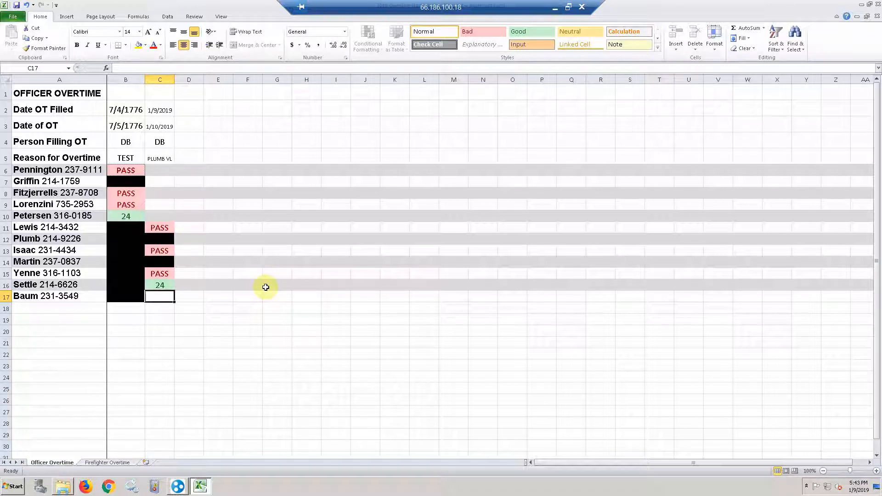
Mark the last officer in the list with X in C17.
key(Up)
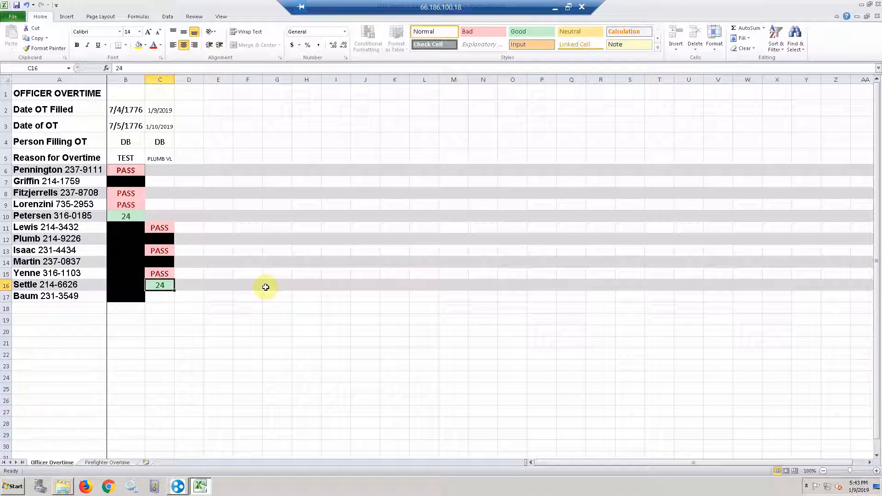
key(Down)
key(Up)
key(Down)
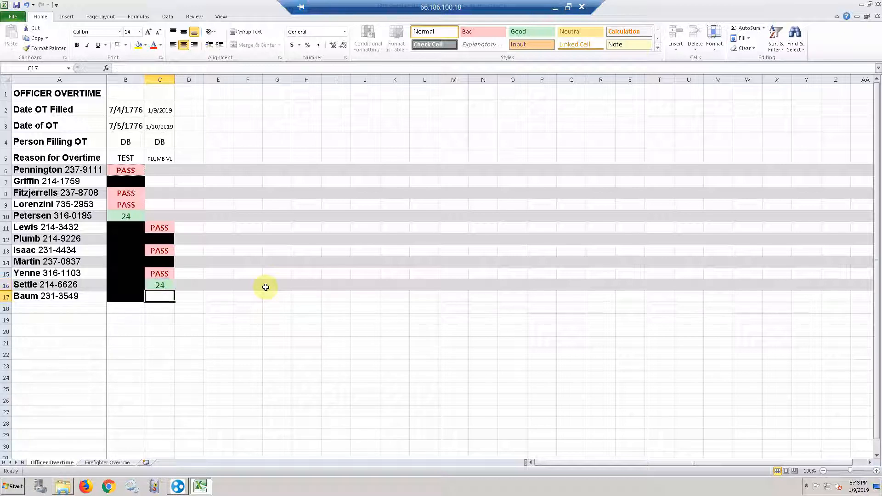
key(Up)
key(Down)
key(ctrl+y)
Mark the first five officers in the list with X in cells C6 through C10.
key(Up)
key(Up)
key(Up)
key(Up)
key(Up)
key(Up)
key(Up)
key(Up)
key(Up)
key(Up)
key(Up)
key(ctrl+y)
key(Down)
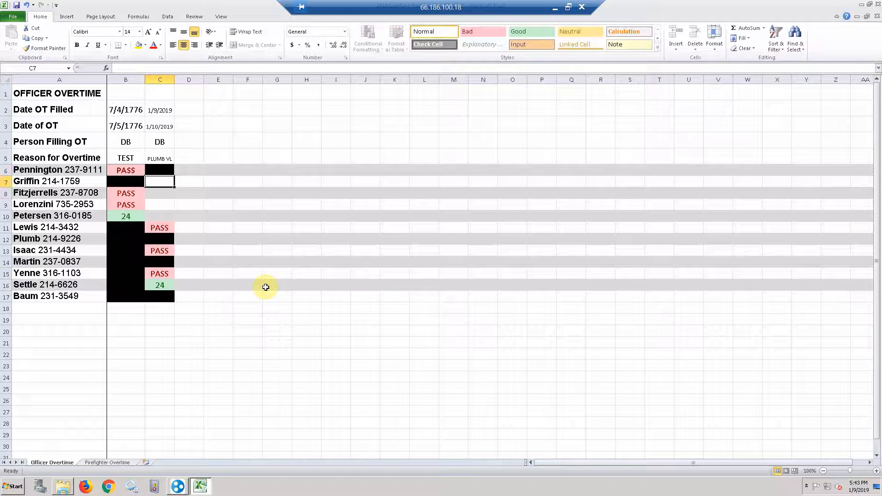
key(ctrl+y)
key(Down)
key(ctrl+y)
key(Down)
key(ctrl+y)
key(Down)
key(ctrl+y)
key(Down)
key(Right)
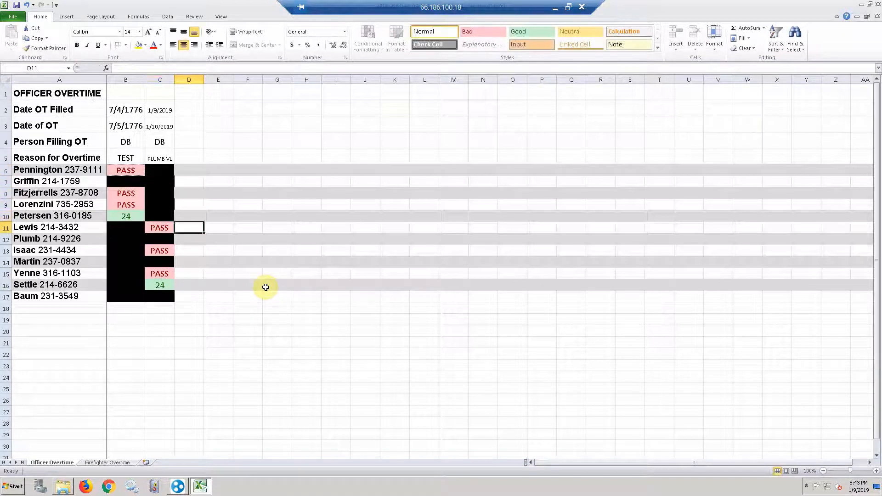
Review the completed officer entries in column C, from row 6 down to row 17.
key(Left)
key(Up)
key(Up)
key(Up)
key(Up)
key(Up)
key(Down)
key(Down)
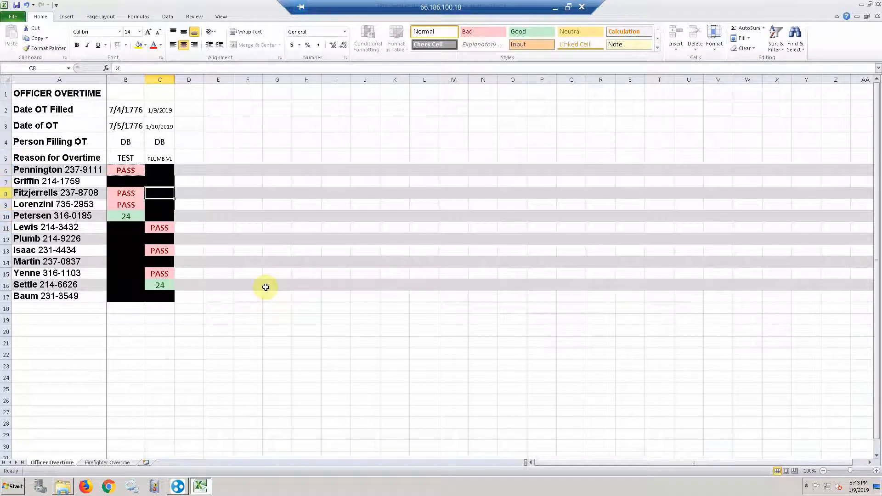
key(Down)
key(Down)
key(Down)
key(Down)
key(Down)
key(Down)
key(Down)
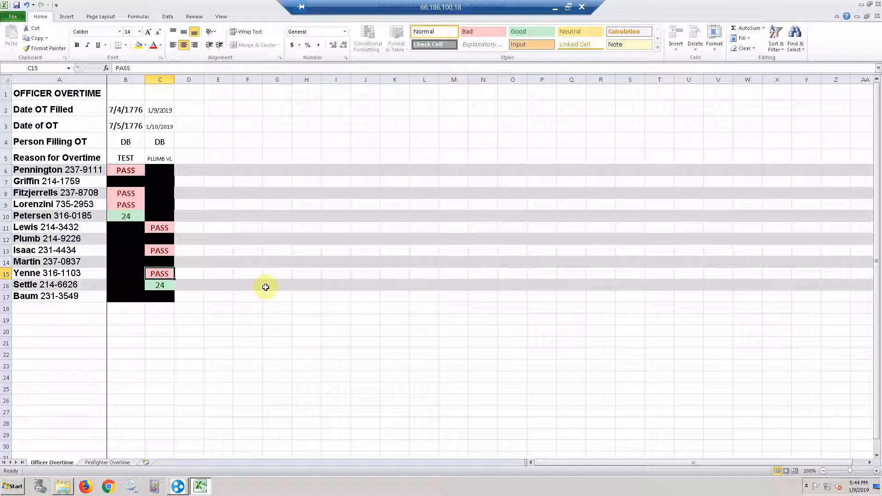
key(Down)
key(Down)
key(Up)
key(Up)
key(Up)
key(Up)
key(Up)
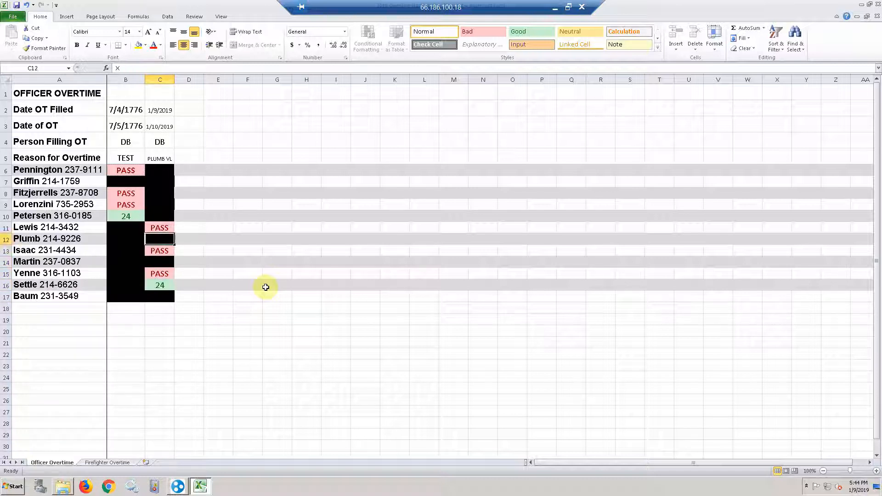
Go through the responses in column C once more, from the first officer down to the 24 in C16.
key(Up)
key(Up)
key(Up)
key(Up)
key(Up)
key(Up)
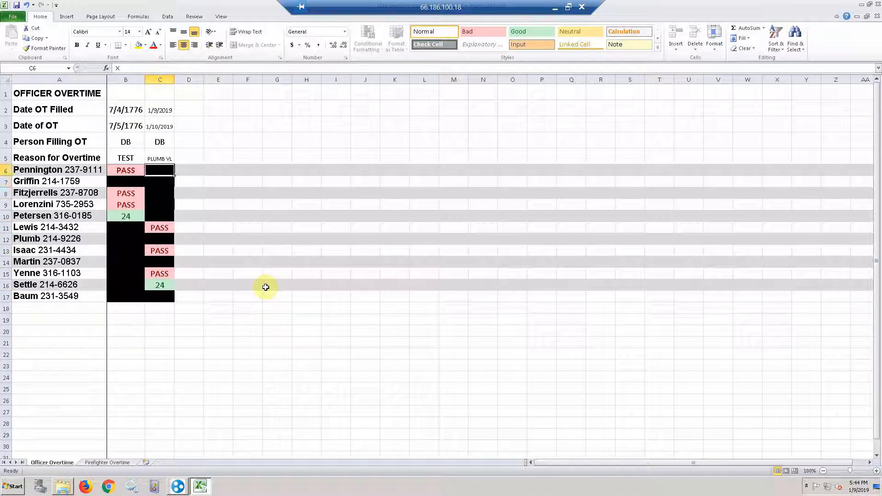
key(Down)
key(Down)
key(Down)
key(Down)
key(Down)
key(Down)
key(Down)
key(Down)
key(Down)
key(Down)
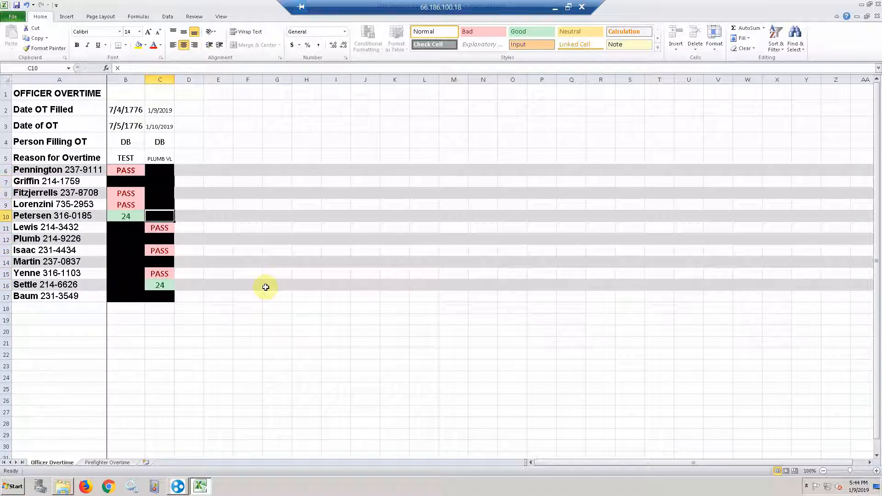
key(Down)
key(Up)
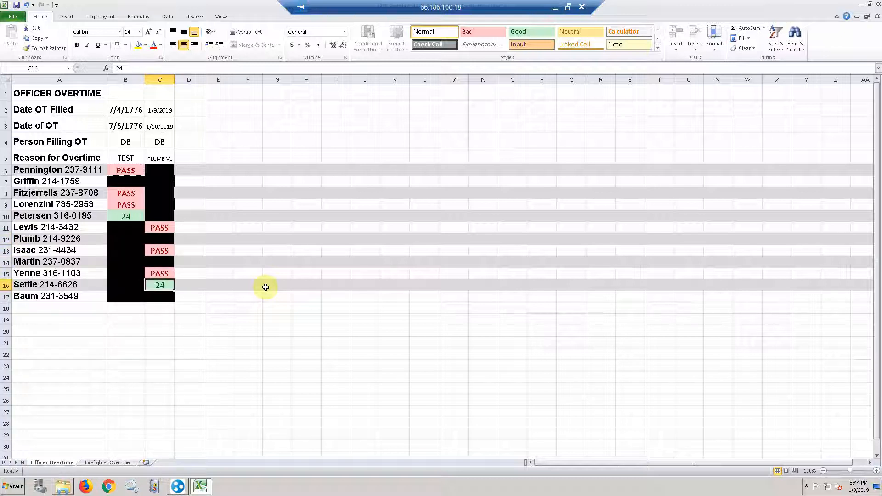
key(Up)
key(Down)
key(Down)
key(Right)
key(Up)
key(Up)
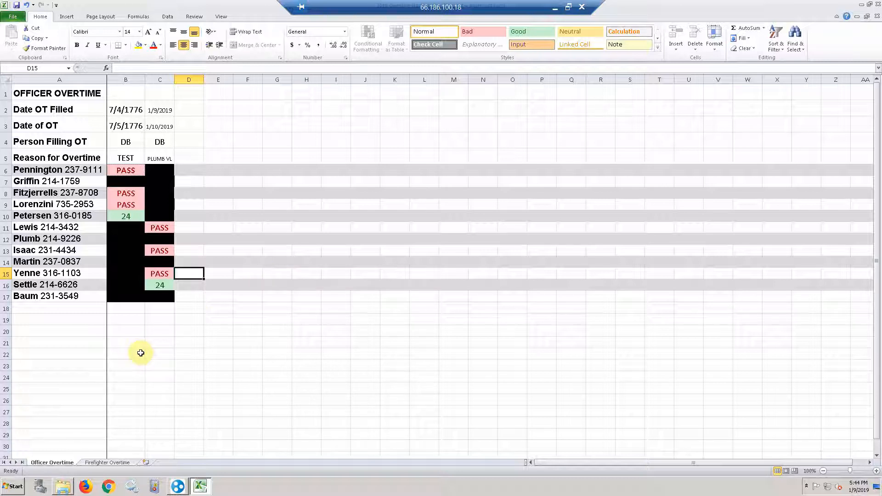
Compare the Firefighter Overtime sheet with the Officer Overtime sheet, ending on Officer Overtime.
click(96, 462)
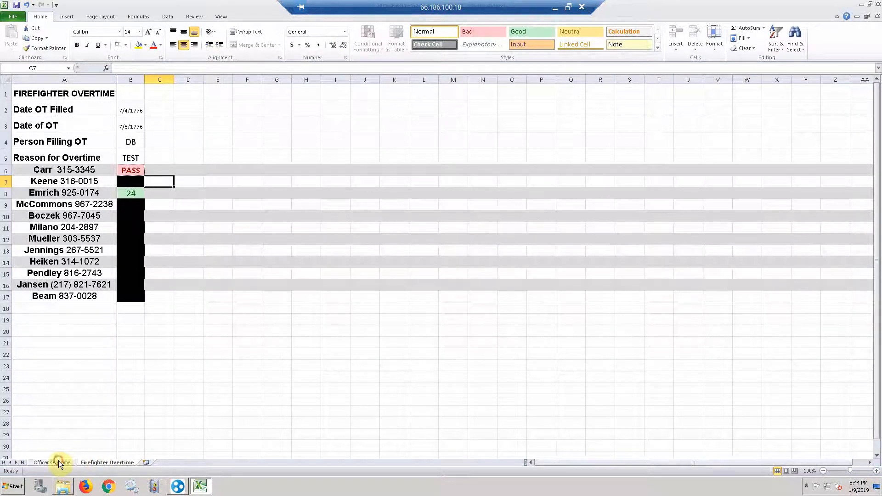
click(58, 460)
click(97, 463)
click(55, 462)
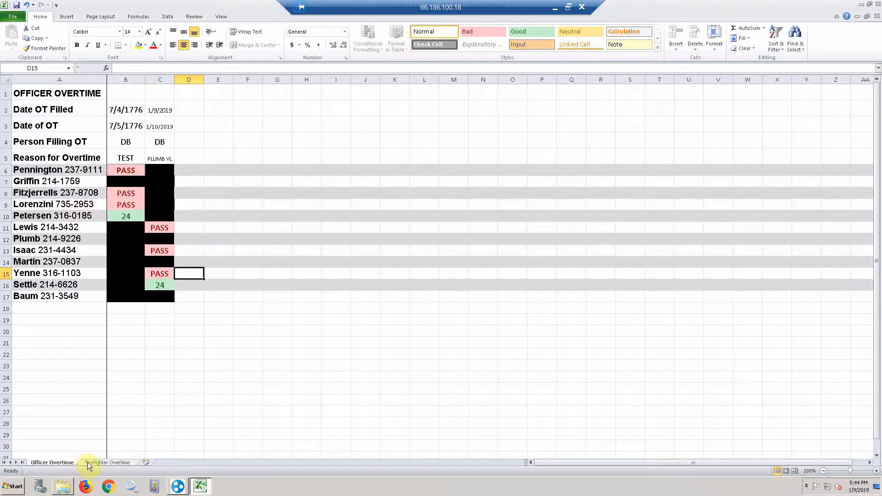
click(87, 463)
click(54, 463)
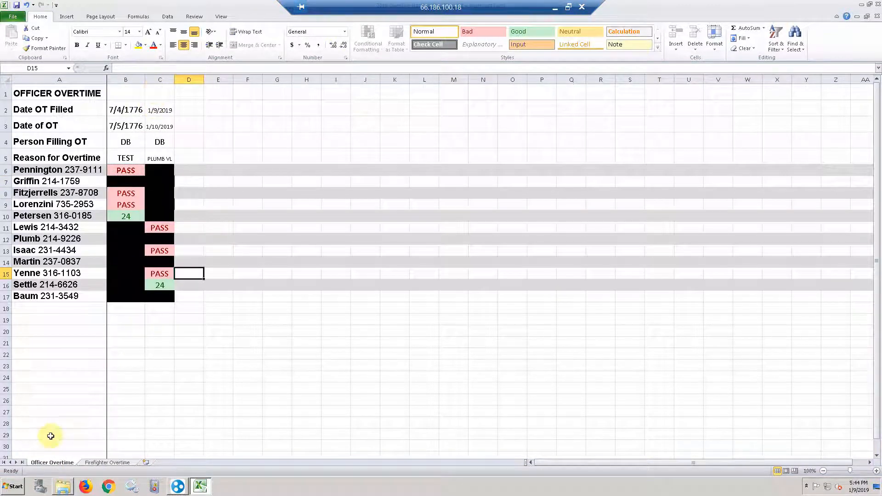
click(101, 462)
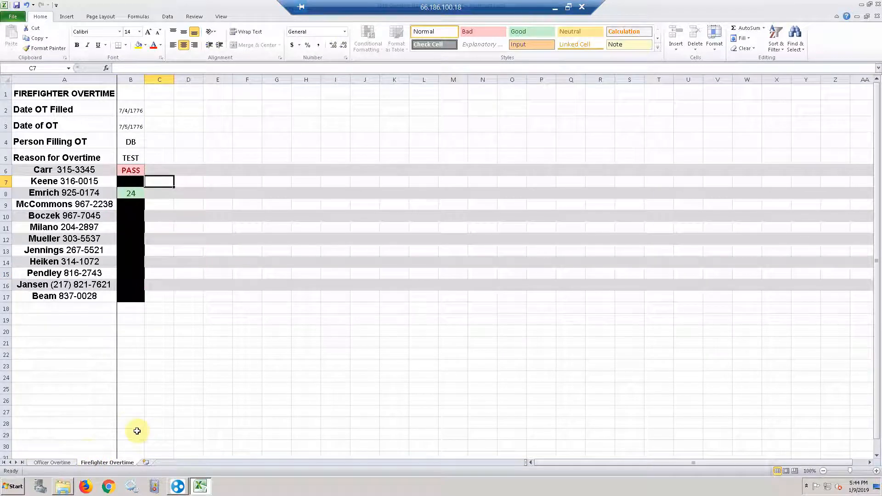
click(52, 462)
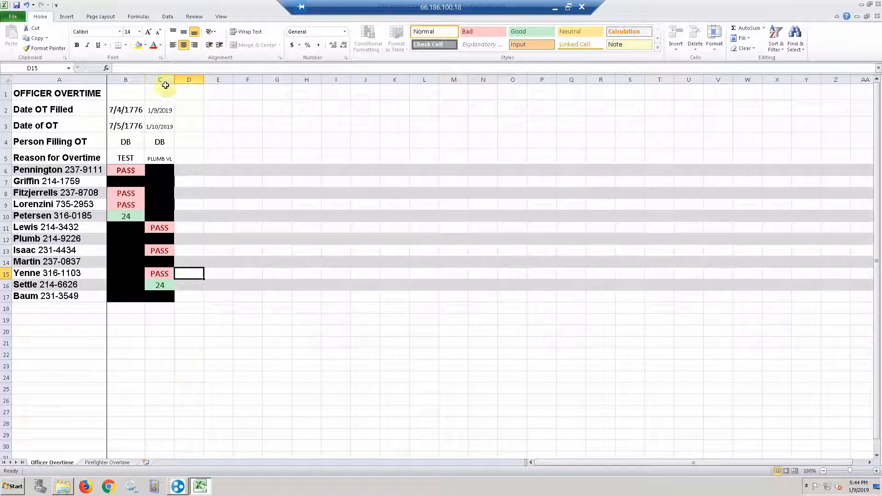
Start a second assignment in column D with Date OT Filled 1/10/19 and Date of OT 1/11/19.
click(189, 109)
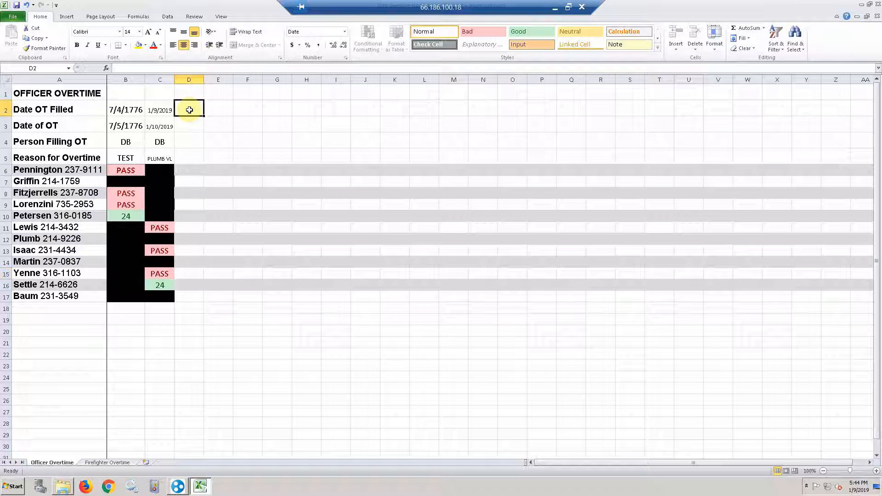
text(1/10/)
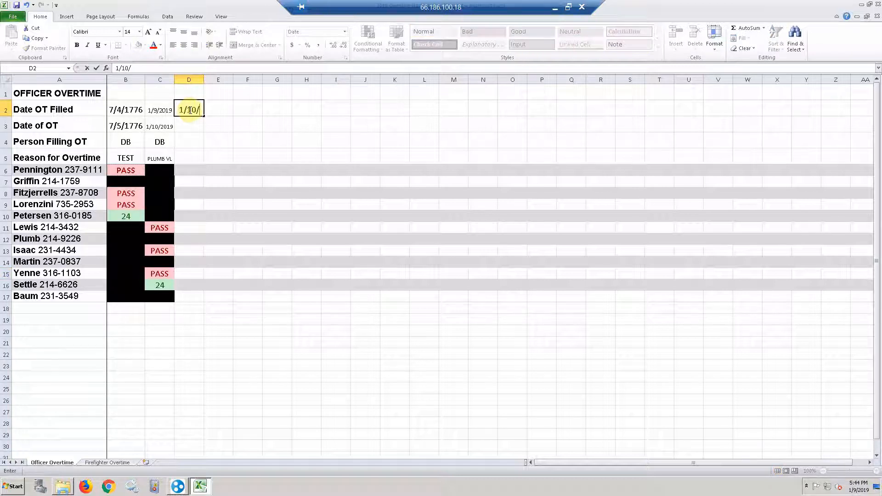
text(19)
key(Return)
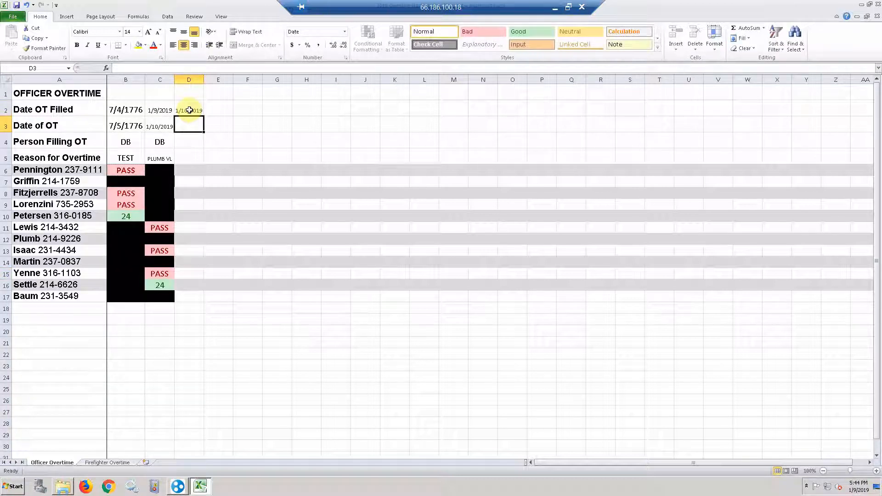
text(1/11/)
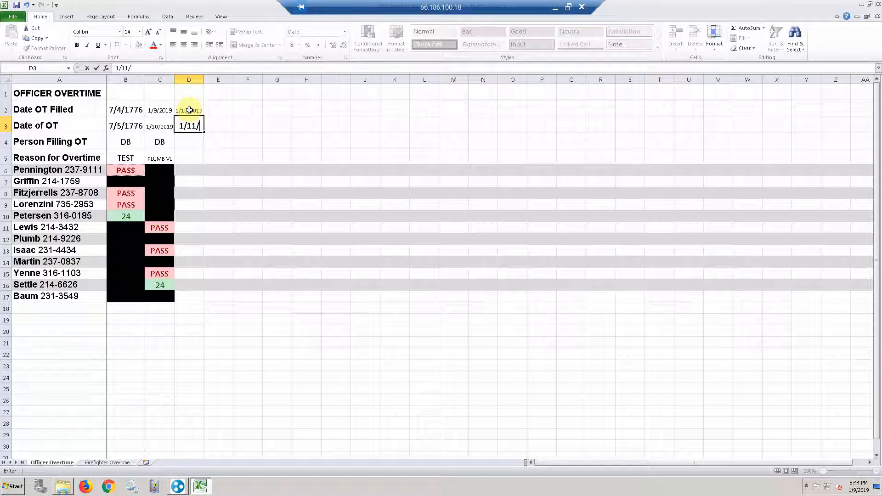
text(19)
key(Return)
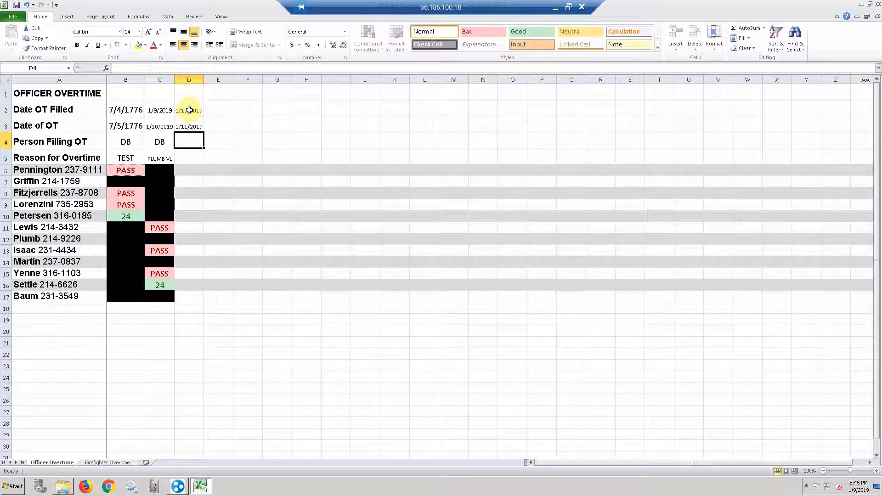
Enter DB as the person filling in D4 and the absent officer's surname followed by VL as the reason in D5.
text(DB)
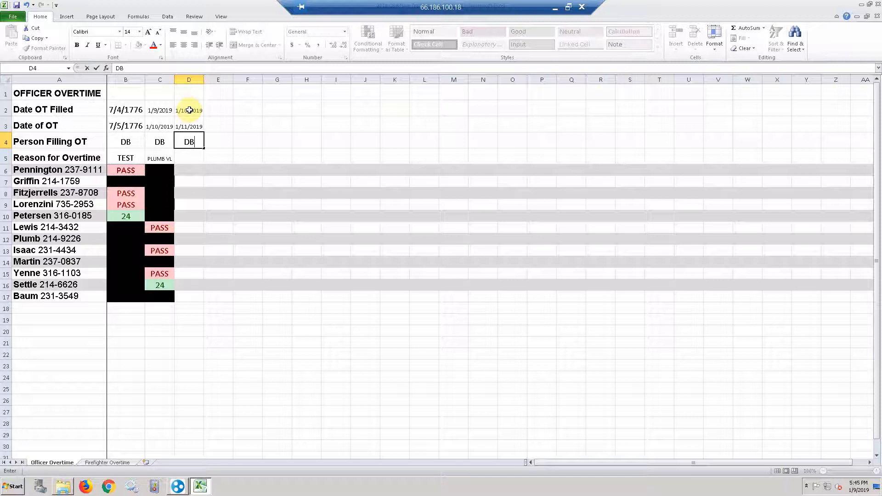
key(Return)
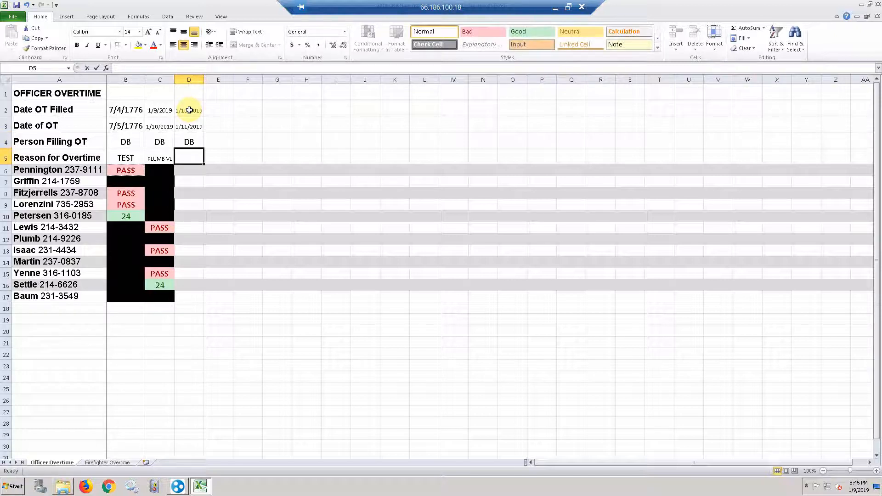
text(LORENZINI VL)
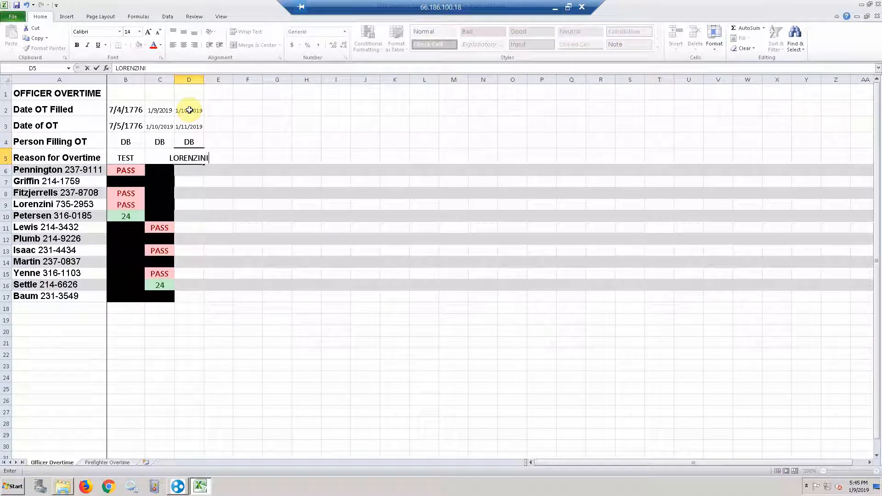
key(Return)
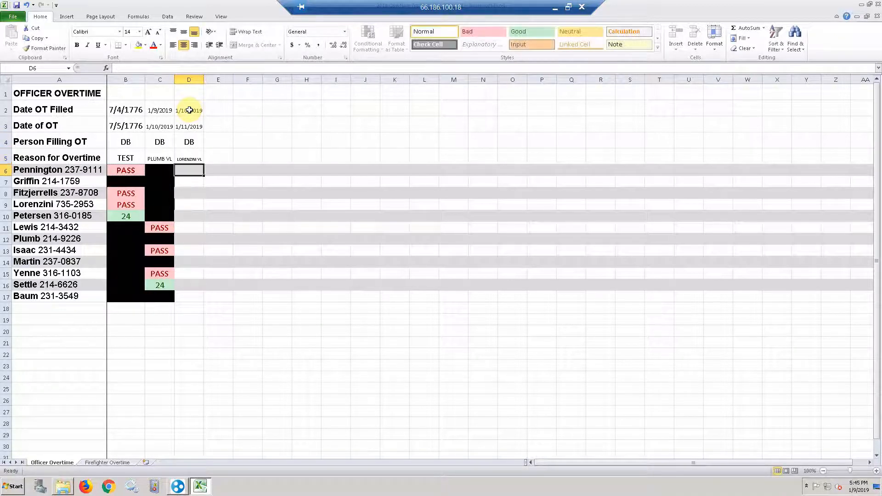
Locate the starting row in column D, directly below the officer who took the 24 in column C.
key(Down)
key(Down)
key(Down)
key(Down)
key(Down)
key(Down)
key(Down)
key(Down)
key(Down)
key(Down)
key(Down)
key(Down)
key(Down)
key(Down)
key(Down)
key(Up)
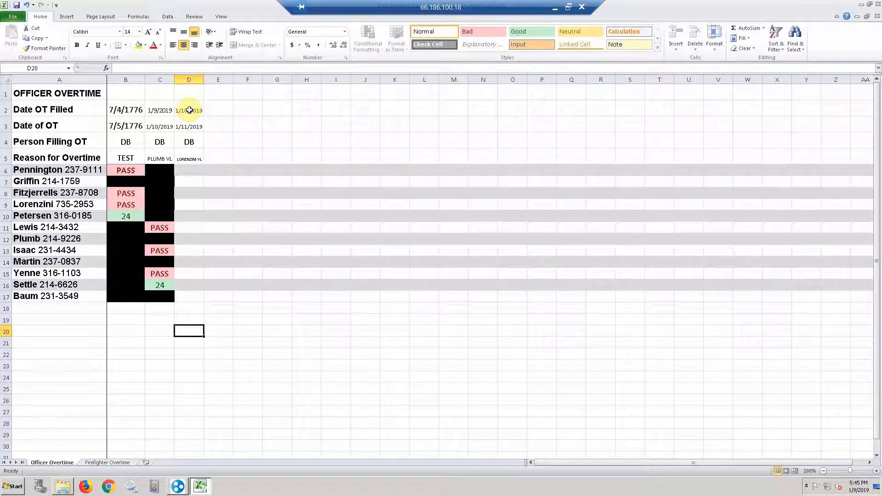
key(Up)
key(Up)
key(Up)
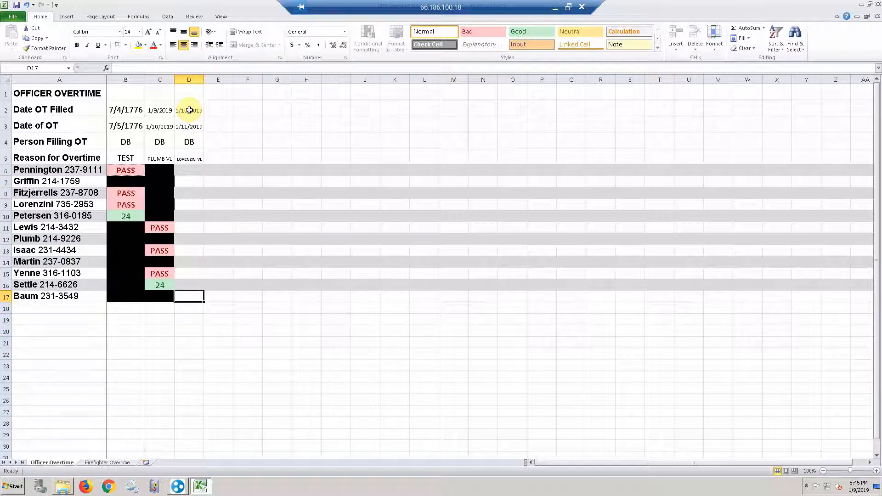
key(Up)
key(Left)
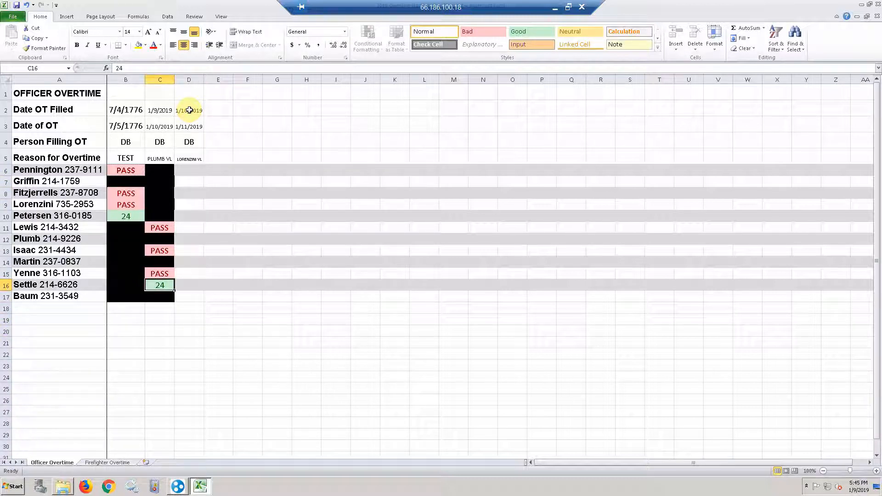
key(Right)
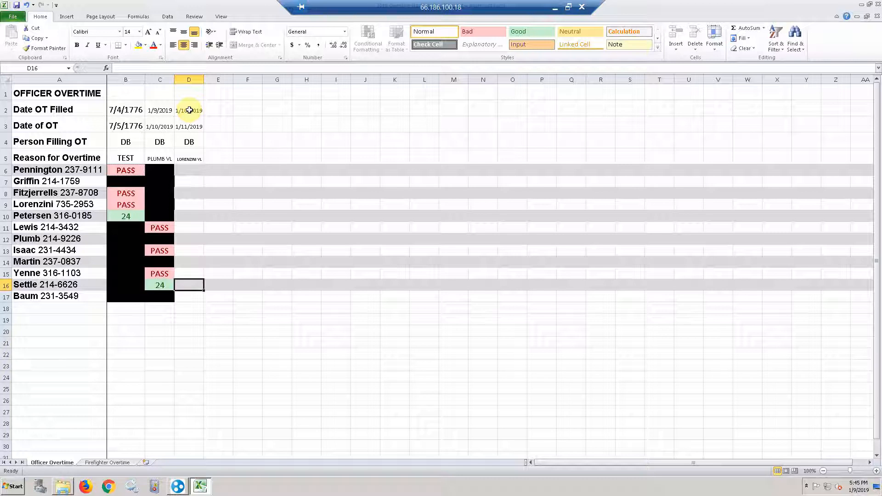
key(Down)
click(190, 110)
key(BackSpace)
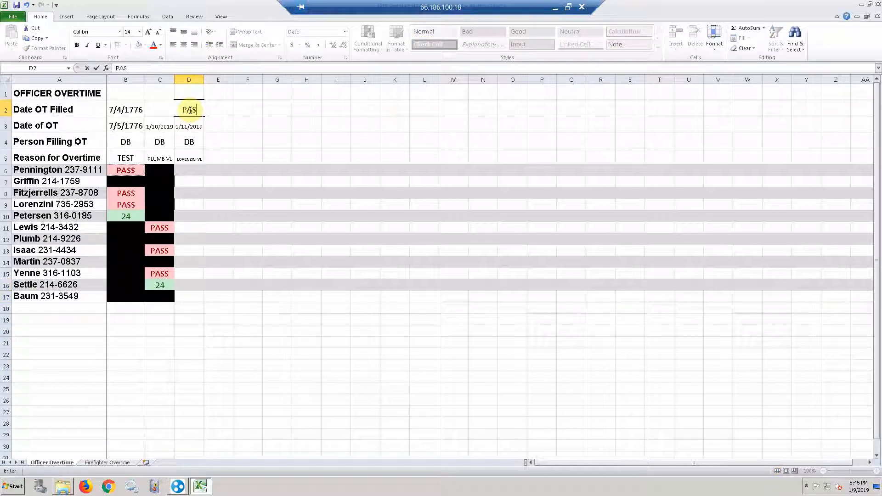
key(Return)
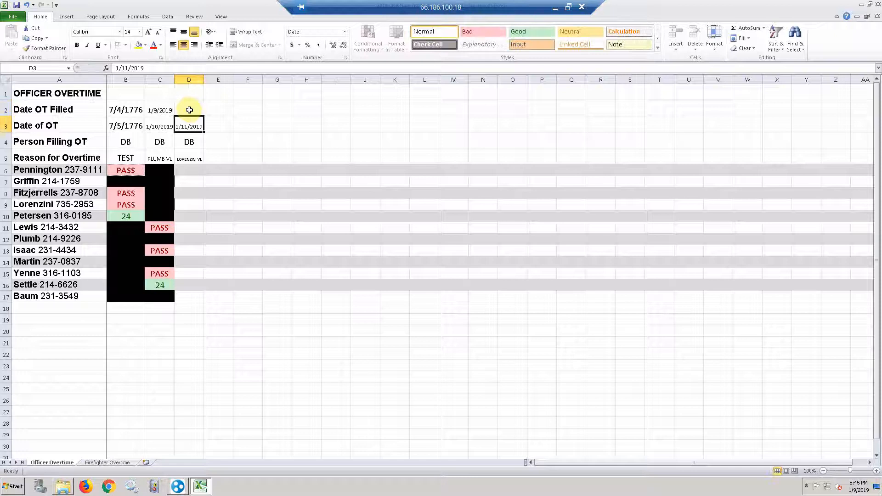
Set the Date OT Filled in D2 to 1/10/19.
click(190, 110)
text(1/1/)
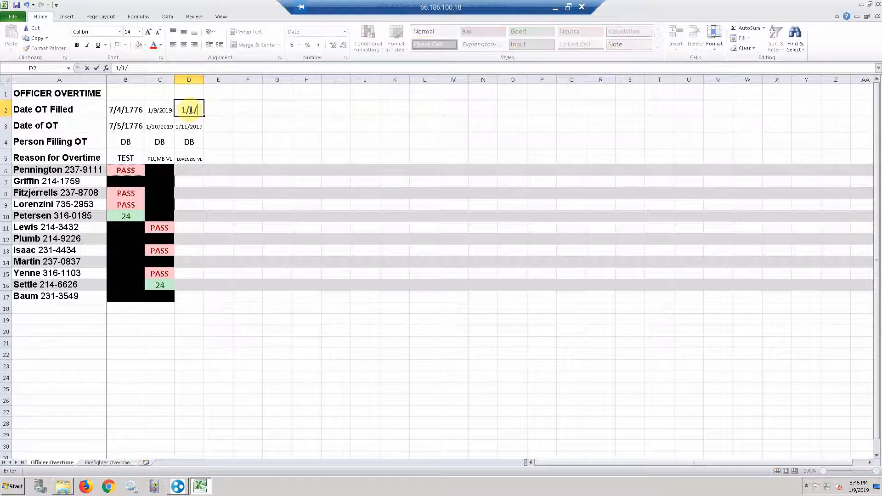
key(BackSpace)
text(0/19)
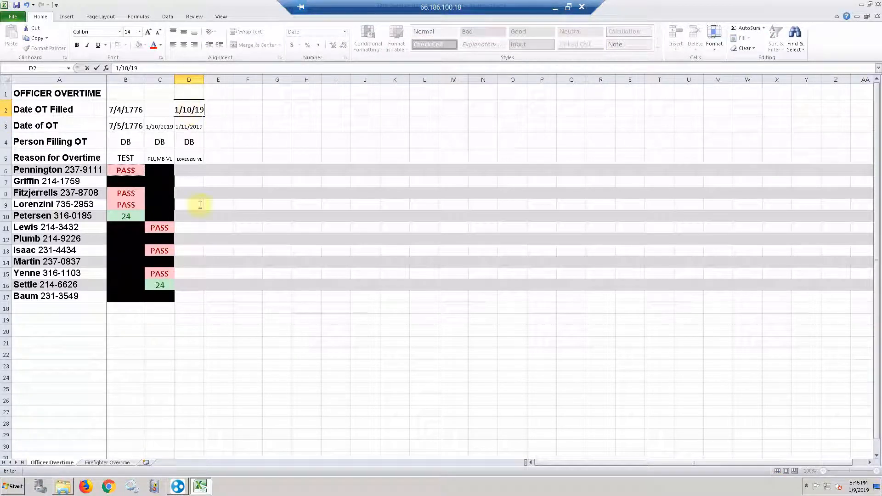
Record PASS for the last officer in the list in D17.
click(190, 297)
text(PAS)
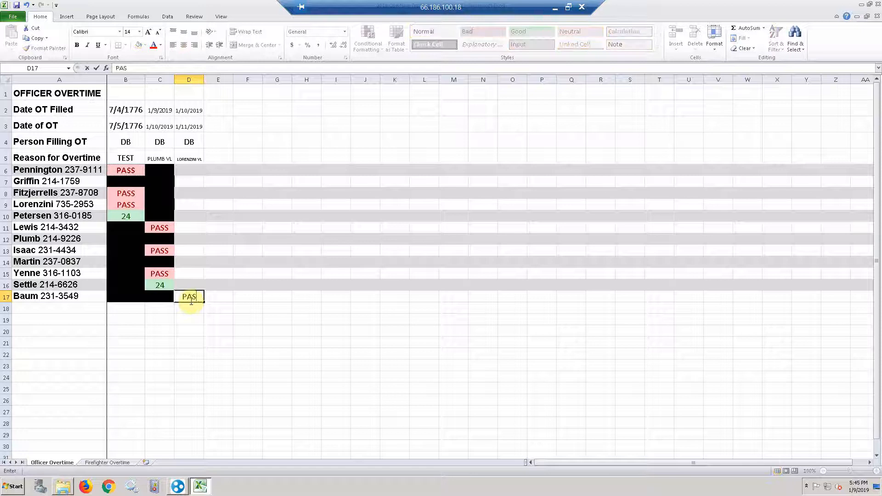
text(S)
Return to the top of the officer list and record PASS for the first two officers in D6 and D7.
key(Up)
key(Up)
key(Up)
key(Up)
key(Up)
key(Up)
key(Up)
key(Up)
key(Up)
key(Up)
key(Up)
key(Up)
key(Up)
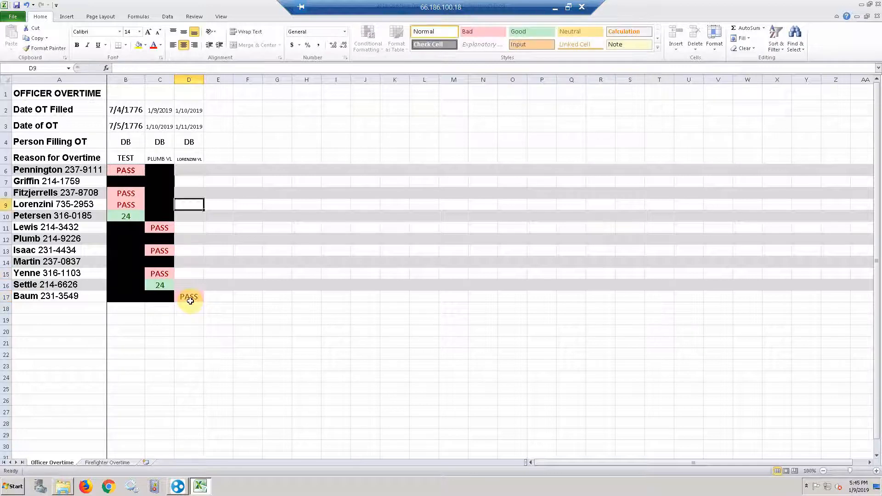
key(Down)
key(Down)
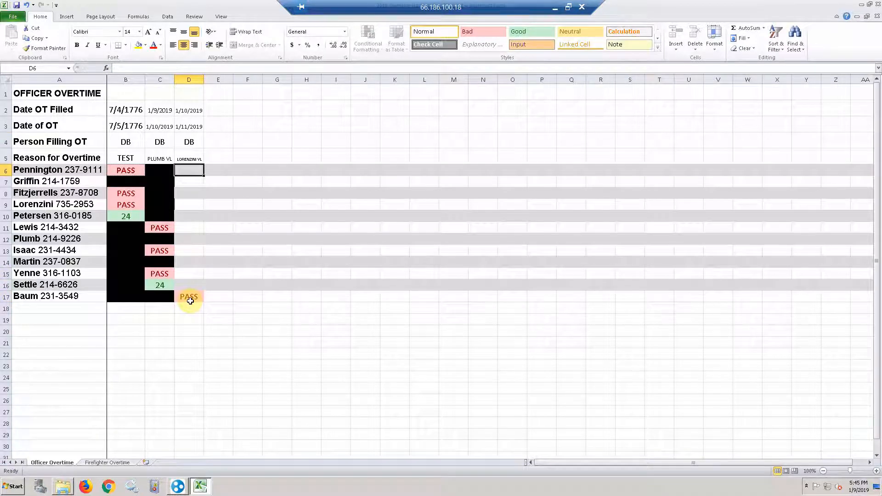
text(PASS)
key(Return)
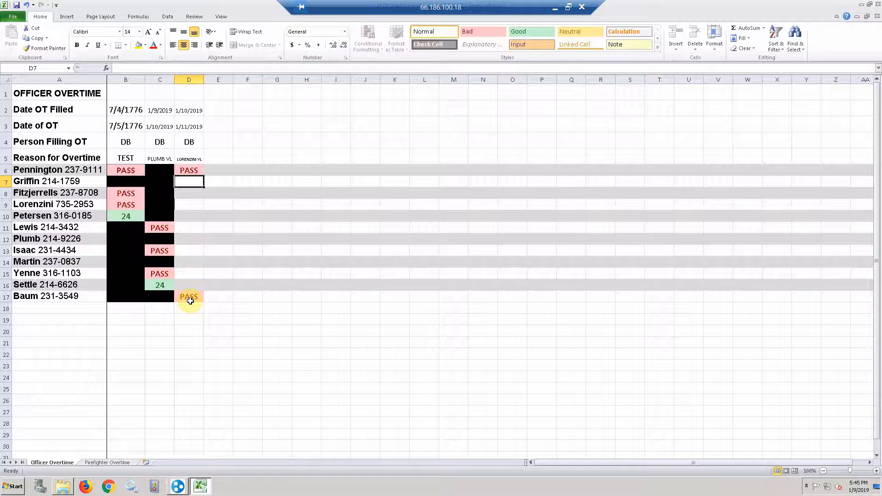
text(PASS)
key(Return)
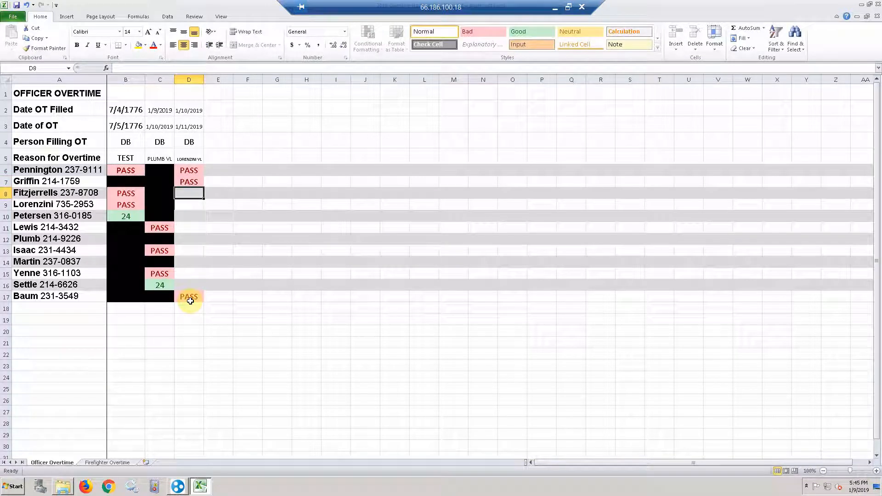
Mark the third and fourth officers with X in D8 and D9.
text(X)
key(Return)
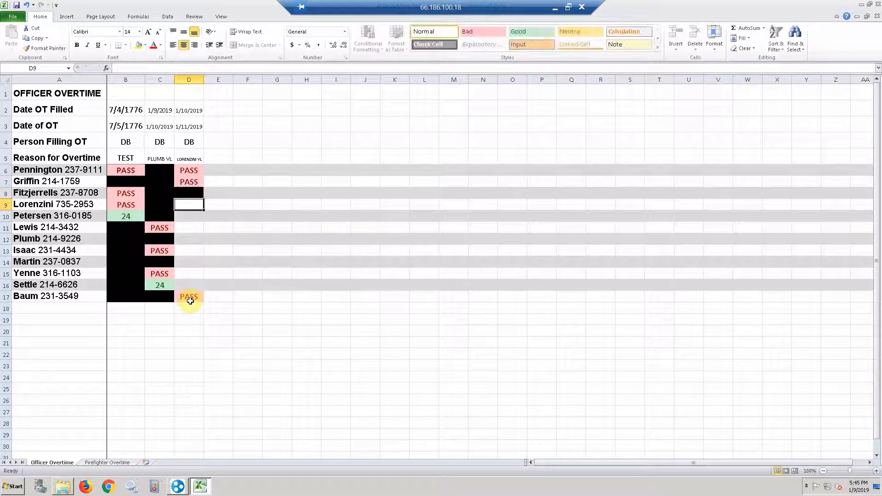
text(X)
key(Return)
Record PASS for the fifth, sixth and seventh officers in D10, D11 and D12.
click(190, 301)
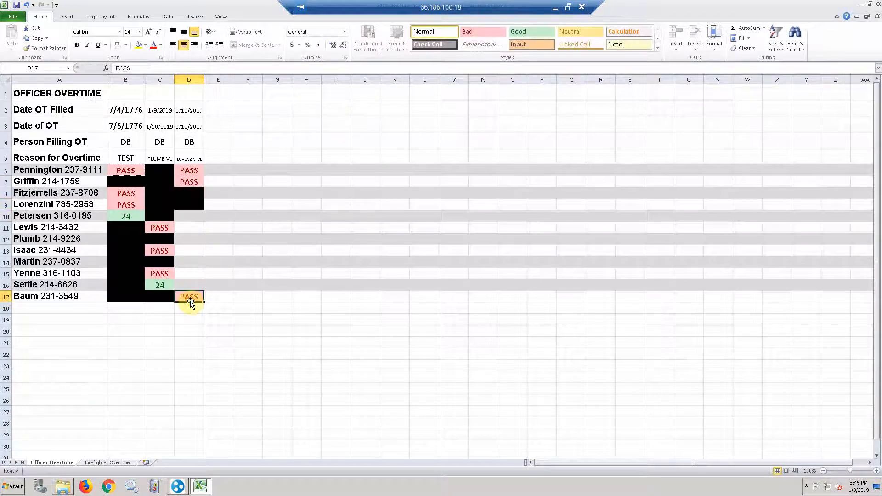
click(190, 215)
text(PASS)
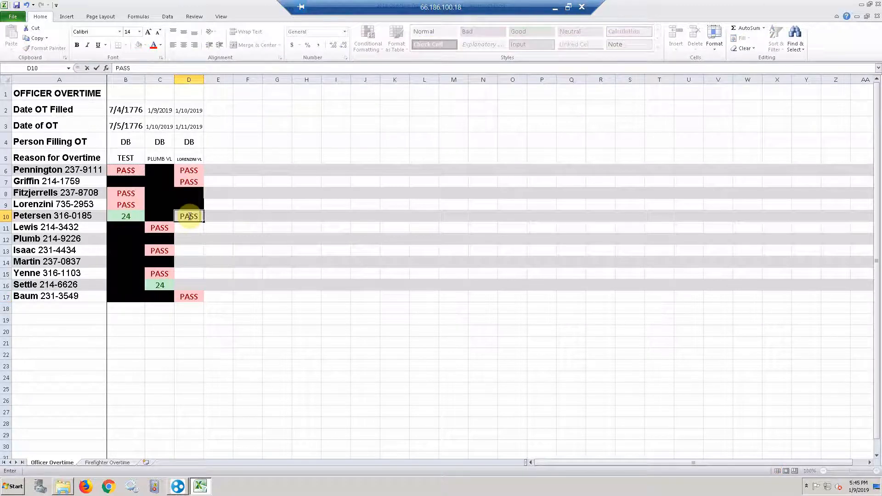
key(Return)
text(PASS)
key(Return)
text(PA)
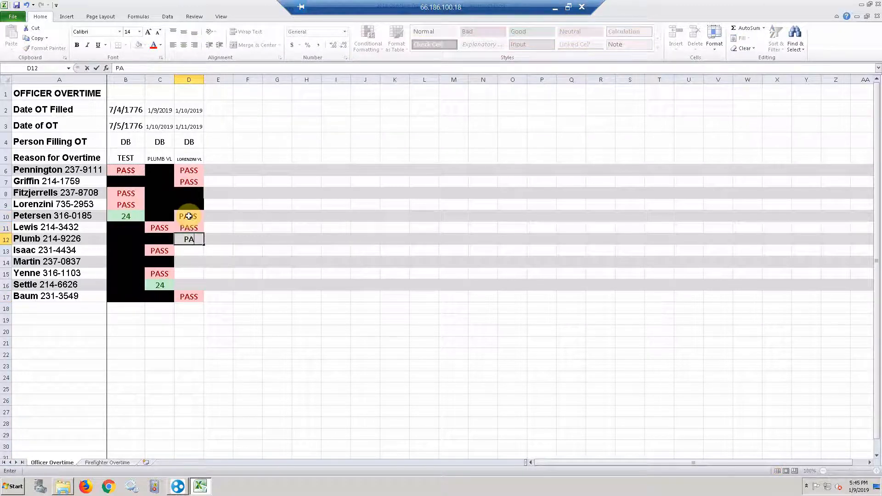
text(SS)
key(Return)
Complete the officers' responses in column D with X in D13, PASS in D14 and D15, and X in D16.
text(X)
key(Return)
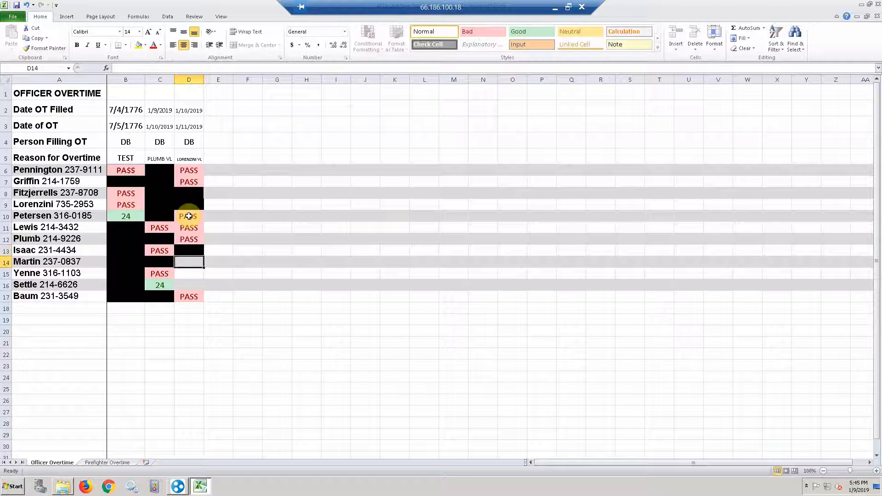
text(PASS)
key(Return)
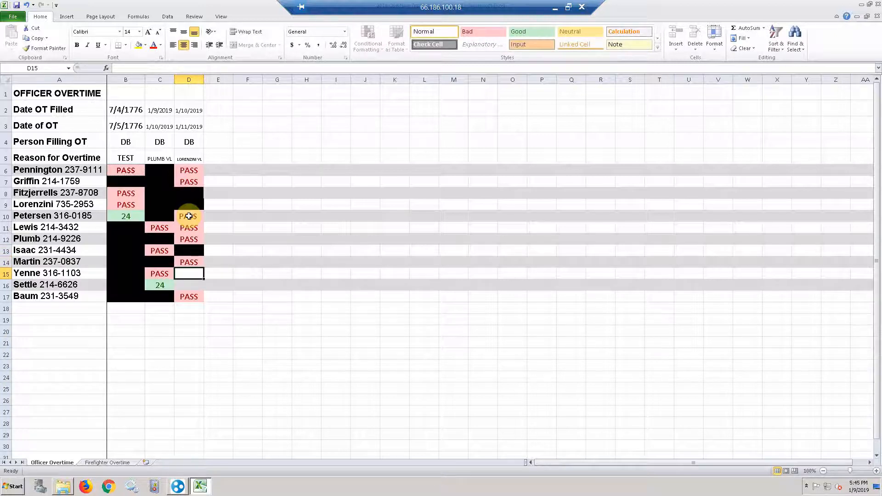
text(PASS)
key(Return)
text(X)
key(Return)
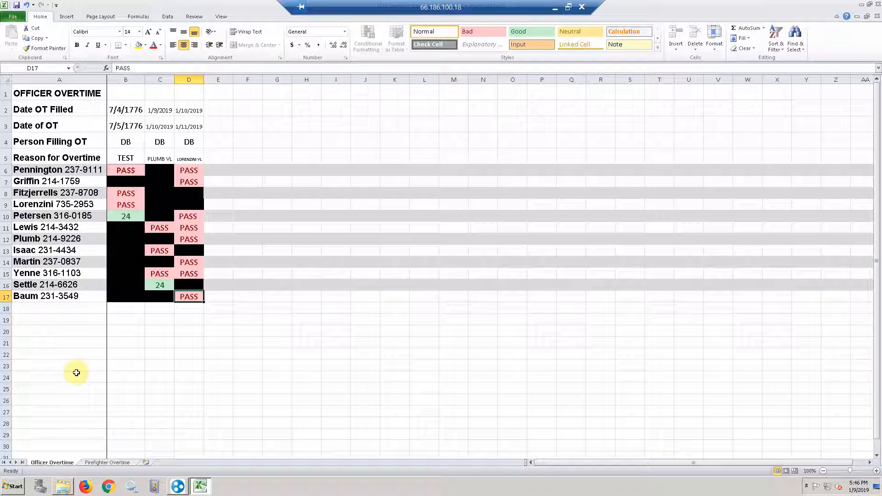
Copy the overtime details in D2:D5 of the Officer Overtime sheet to C2:C5 of the Firefighter Overtime sheet.
click(89, 464)
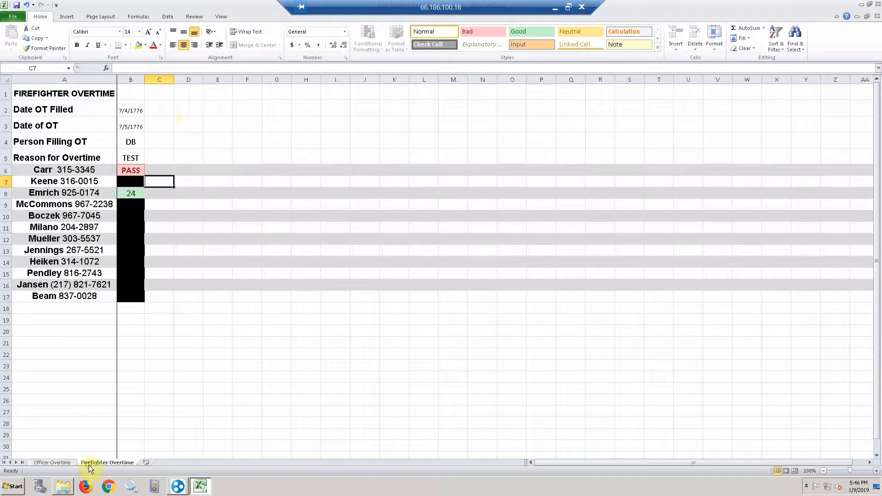
click(167, 111)
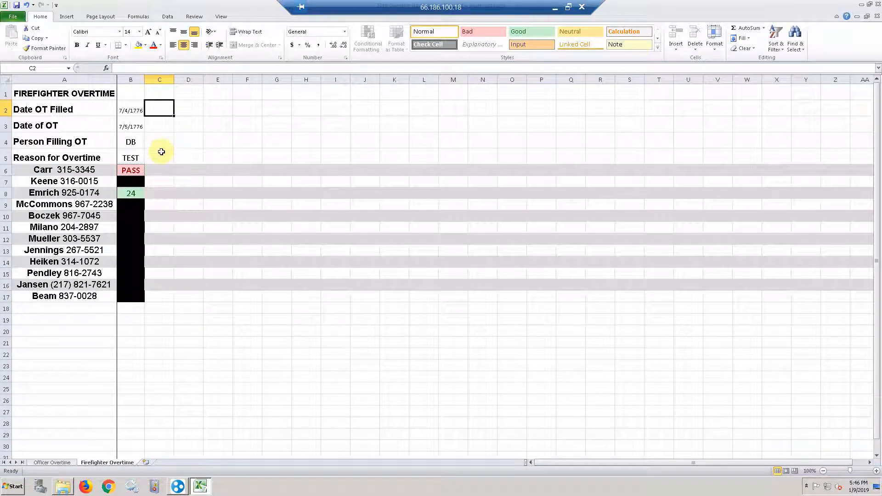
click(53, 461)
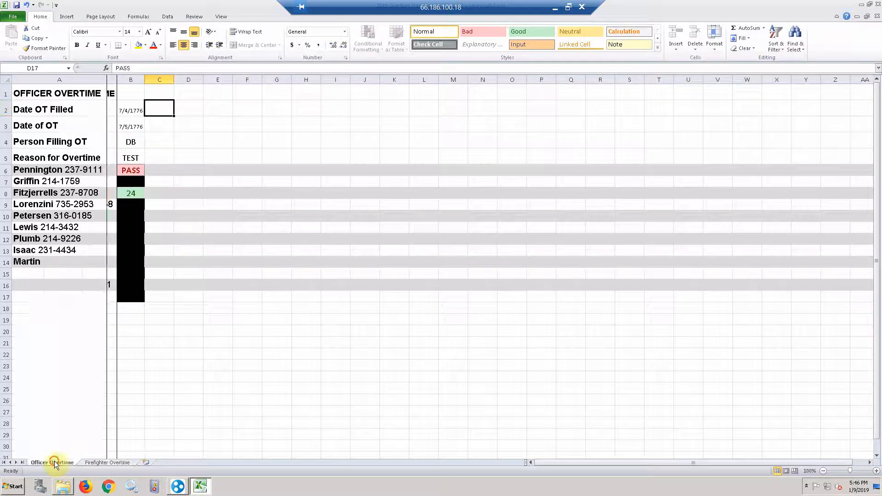
click(180, 114)
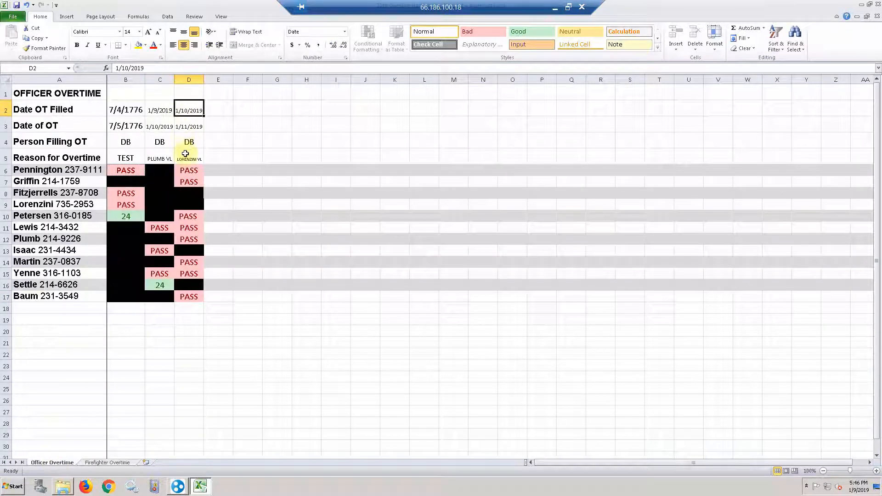
shift+click(186, 154)
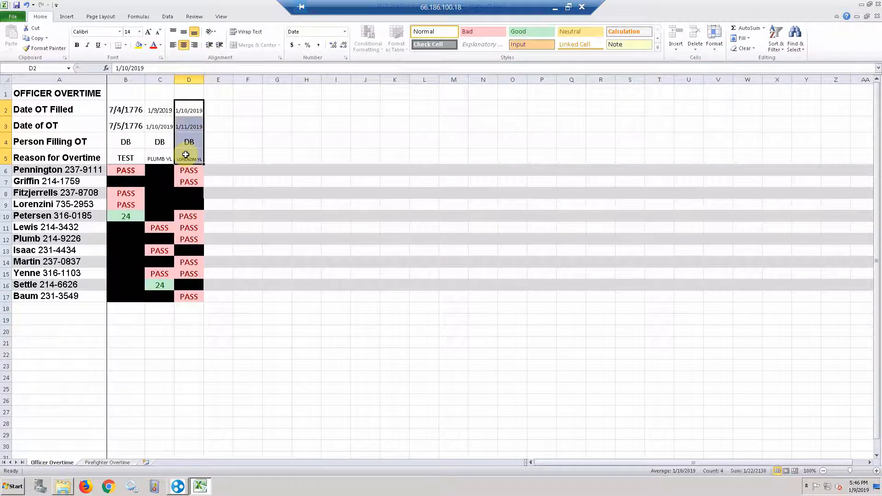
right_click(186, 155)
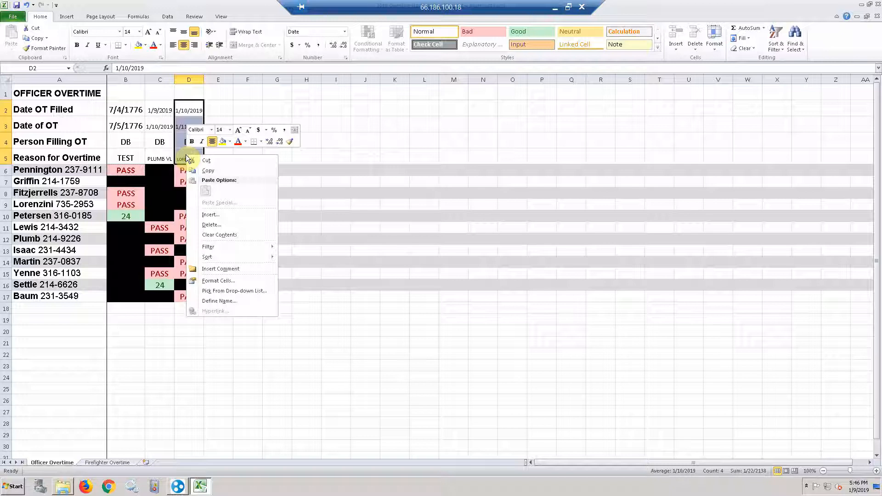
click(208, 171)
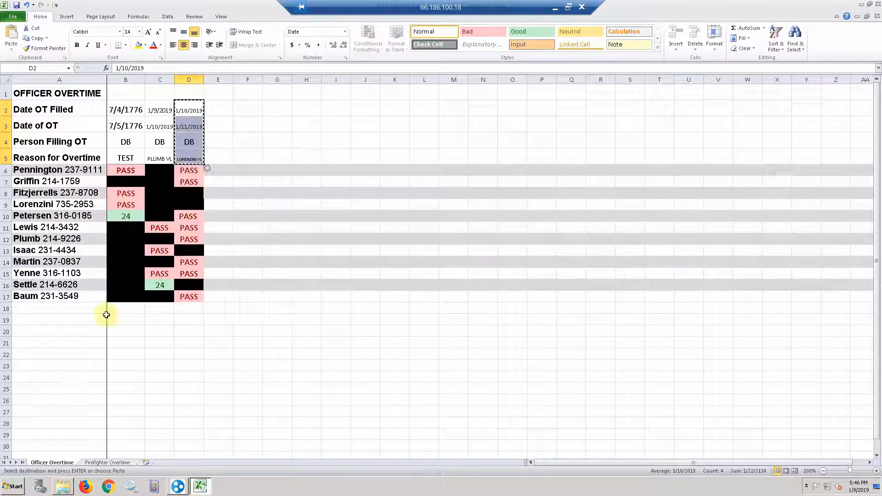
click(83, 462)
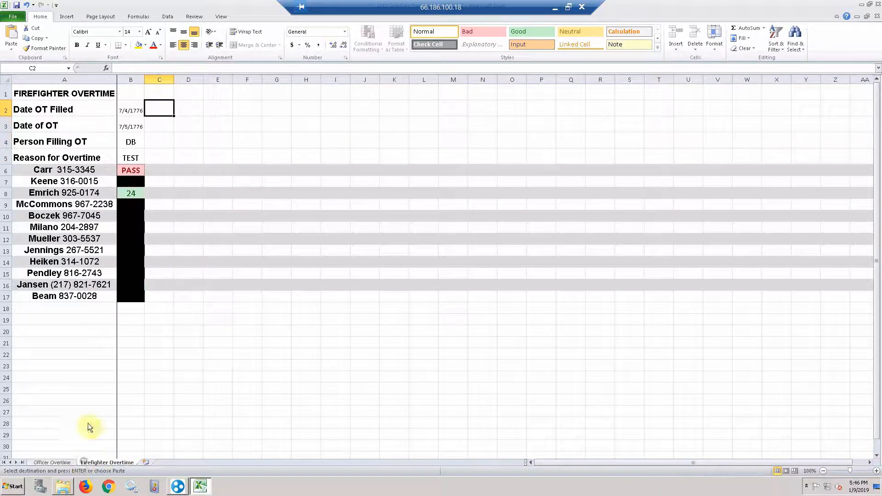
right_click(165, 112)
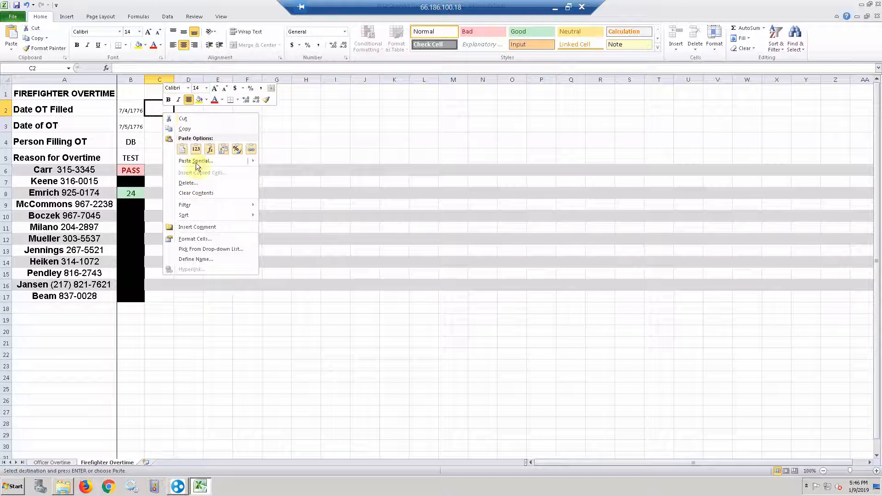
click(183, 149)
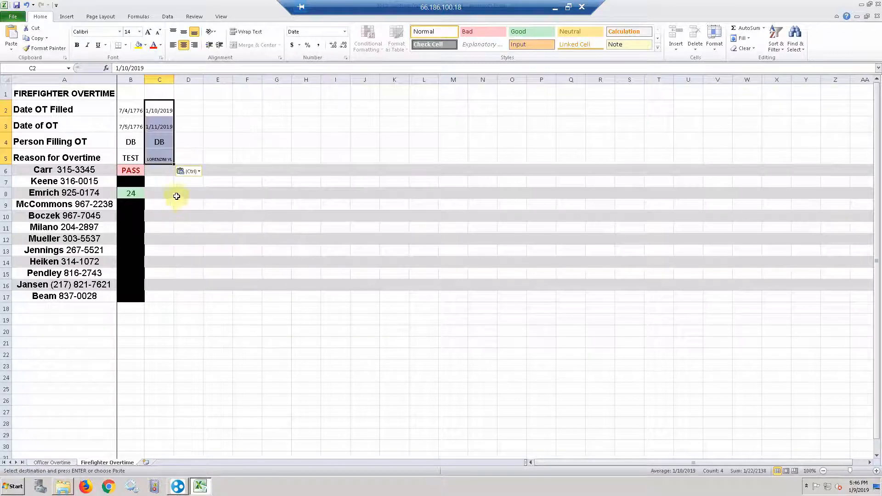
Mark the fourth firefighter with X in C9 and record 24 for the fifth firefighter in C10.
click(162, 171)
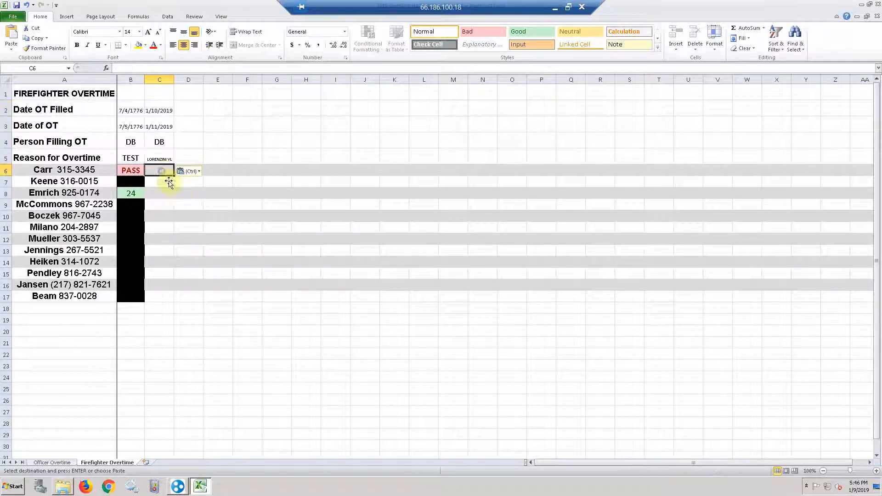
click(161, 204)
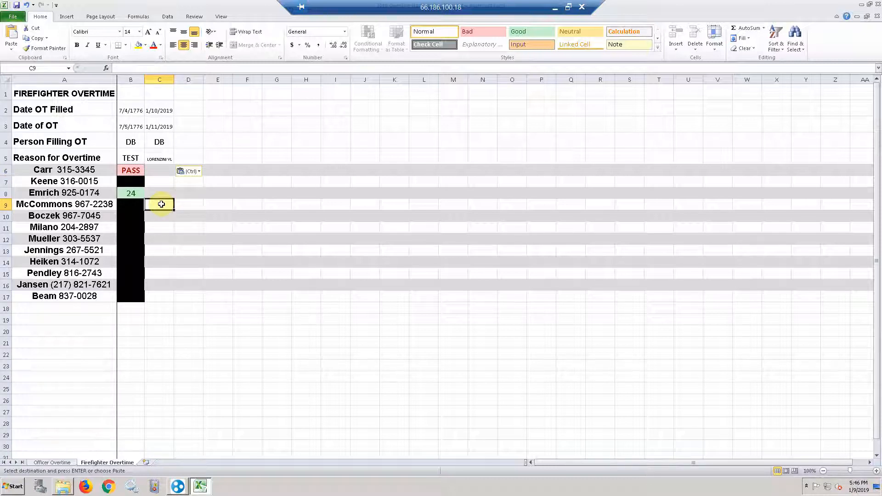
text(X)
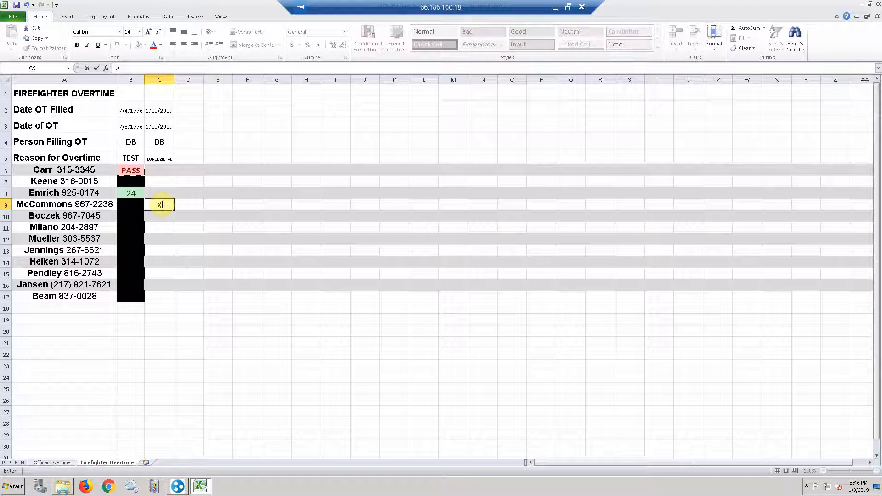
key(Return)
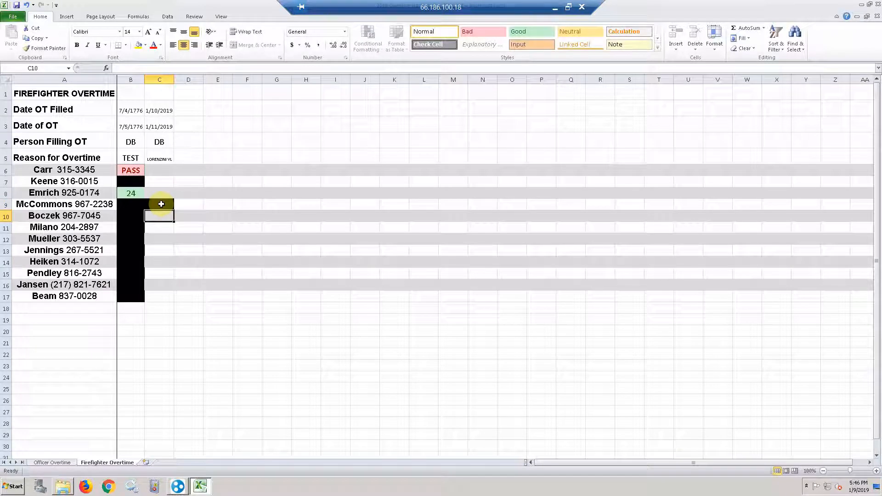
text(24)
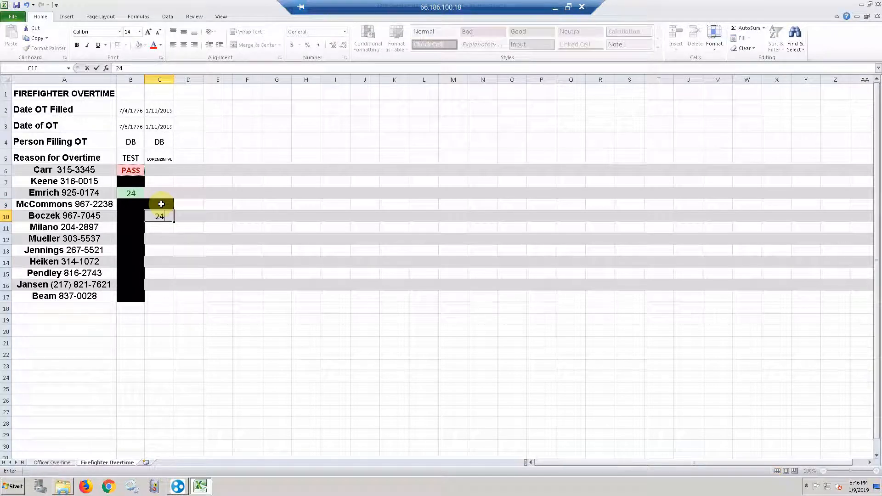
key(Return)
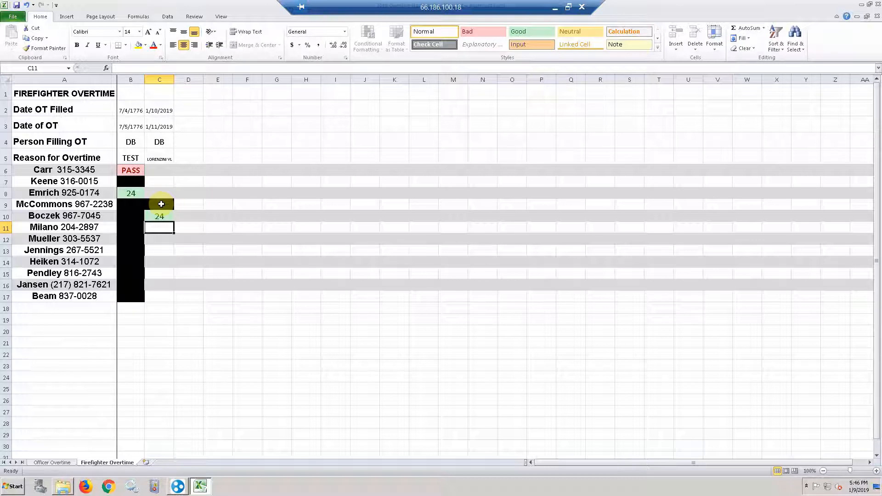
Mark all the remaining firefighters below the 24-hour entry with X in C11 through C17.
key(F4)
key(Return)
key(F4)
key(Return)
key(F4)
key(Return)
key(F4)
key(Return)
key(F4)
key(Return)
key(F4)
key(Return)
key(F4)
key(Return)
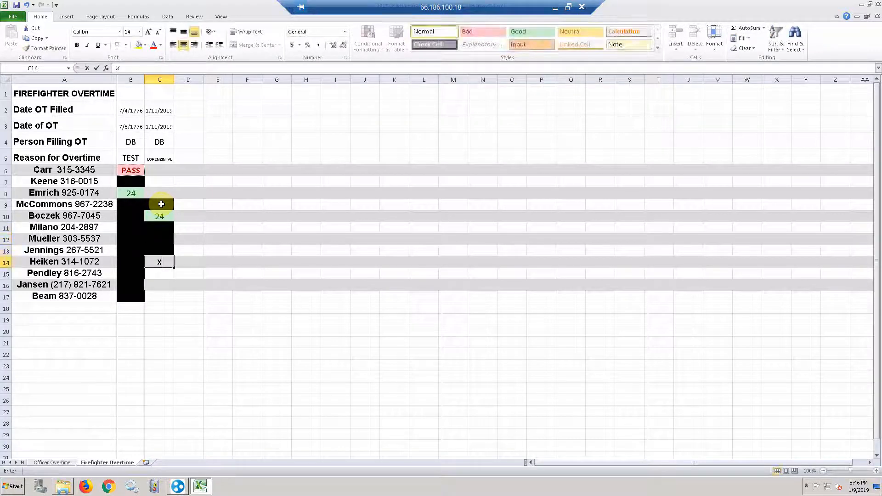
Return to the top of the firefighter list and mark the first three firefighters with X in C6, C7 and C8.
key(Up)
key(Up)
key(Up)
key(Up)
key(Up)
key(Up)
key(Up)
key(Up)
key(Up)
key(Up)
key(Up)
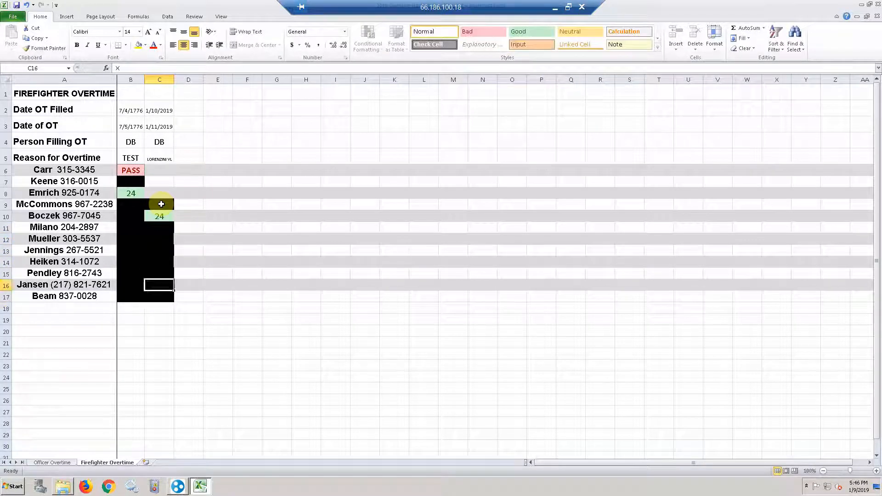
key(Up)
text(X)
key(Return)
text(X)
key(Return)
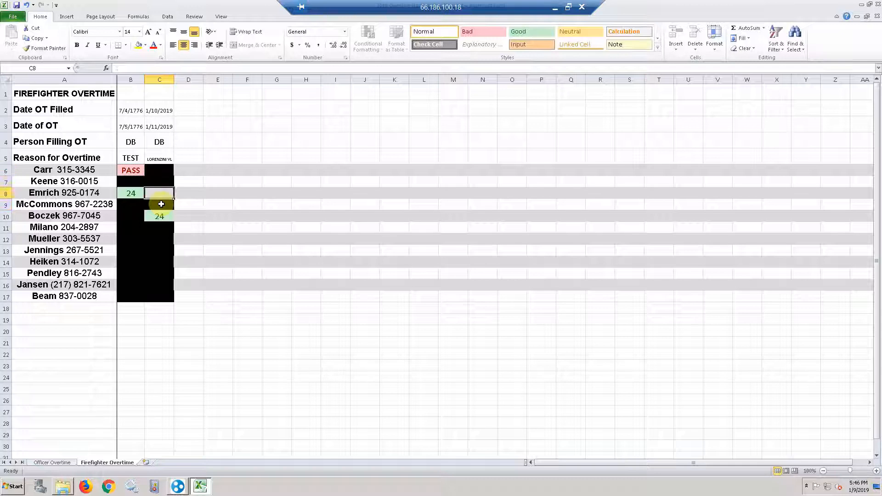
text(X)
key(Return)
key(Right)
key(Left)
key(Down)
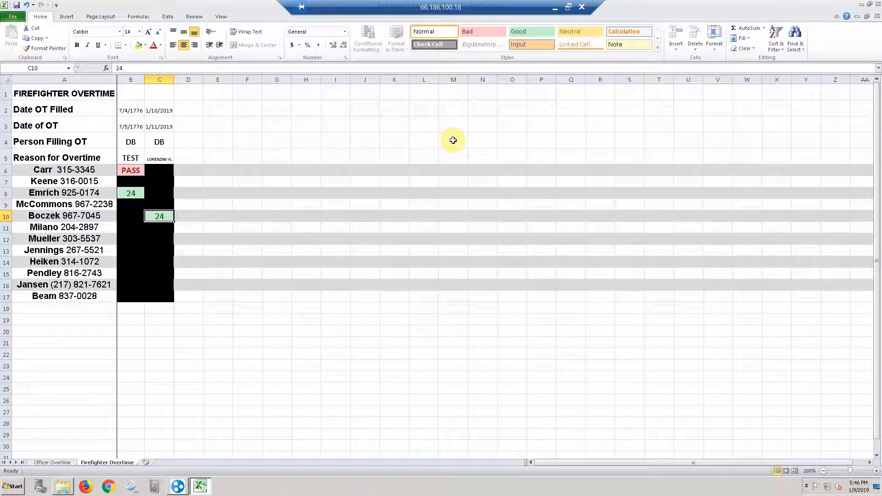
key(Up)
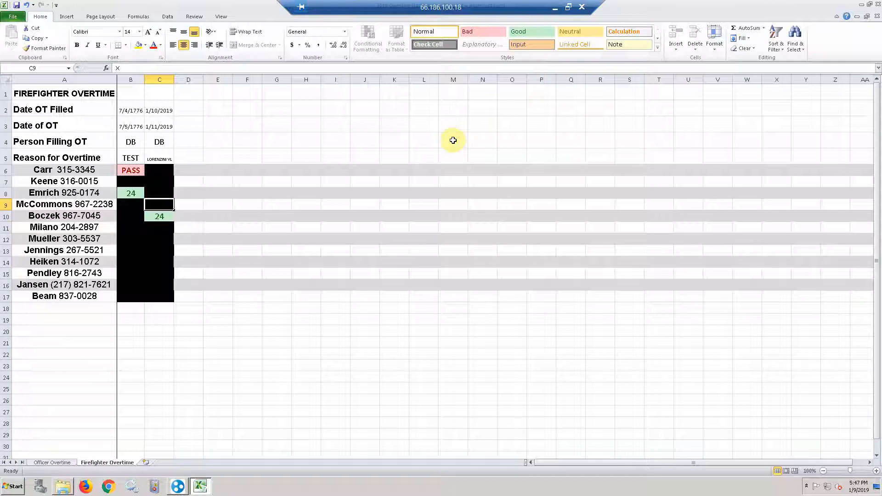
key(Down)
key(Right)
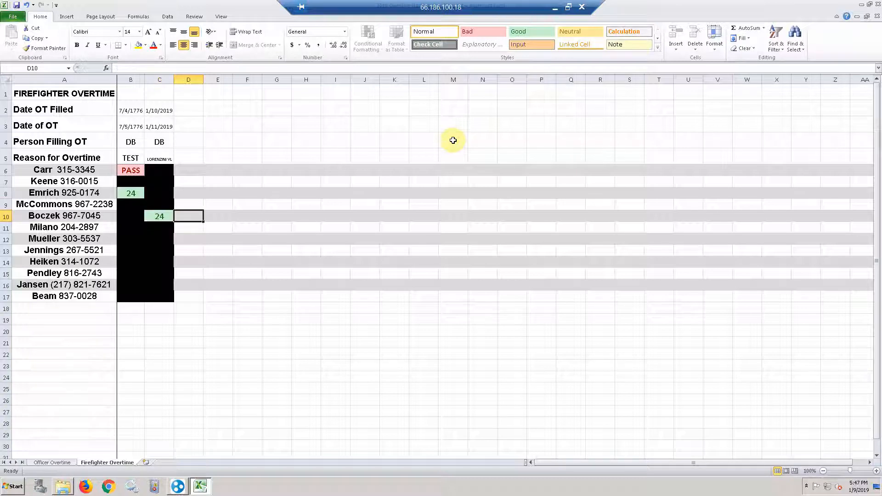
key(Down)
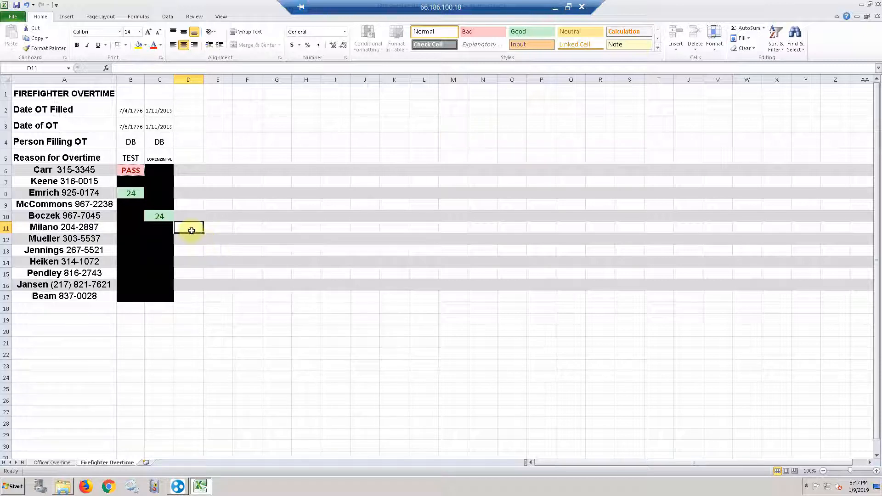
Return to the Officer Overtime sheet, select E6 and save the workbook.
click(52, 461)
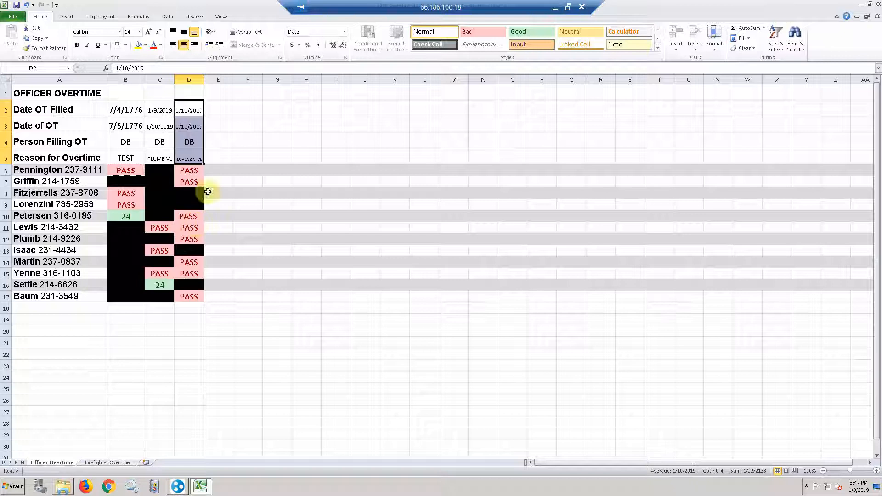
click(217, 173)
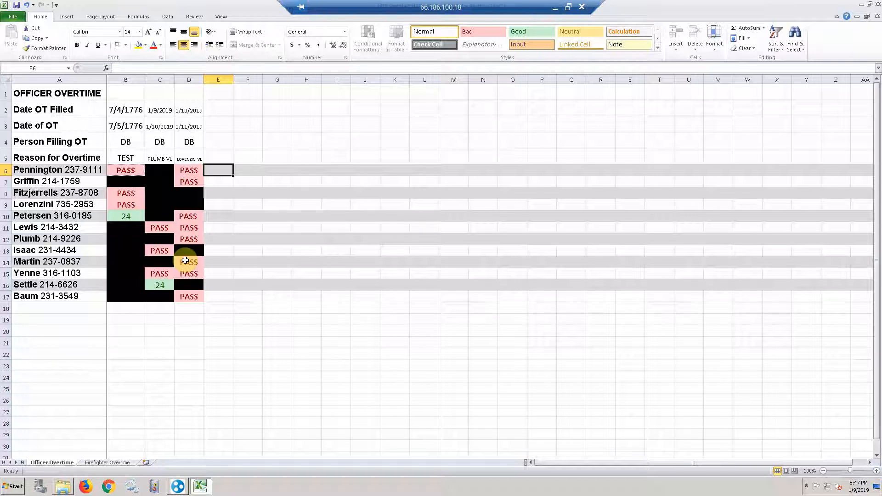
click(17, 6)
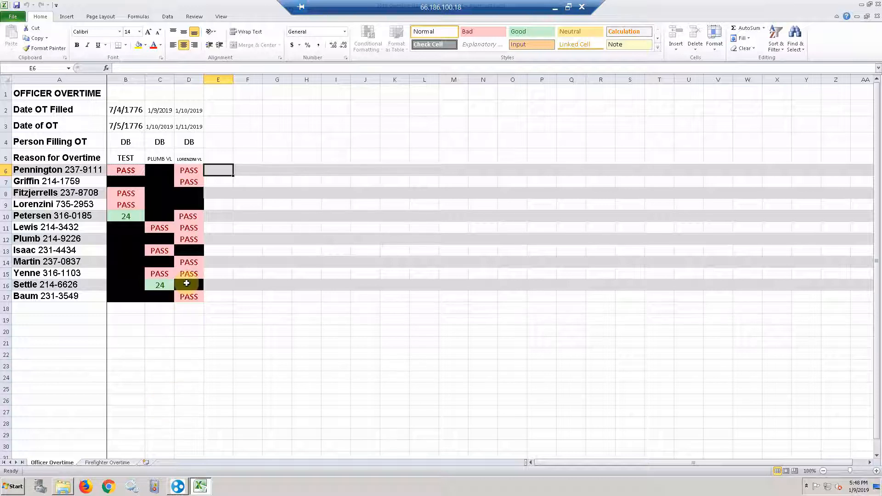
Record responses for the first three officers in column E: X in E6, PASS in E7 and 13 in E8.
text(X)
key(Return)
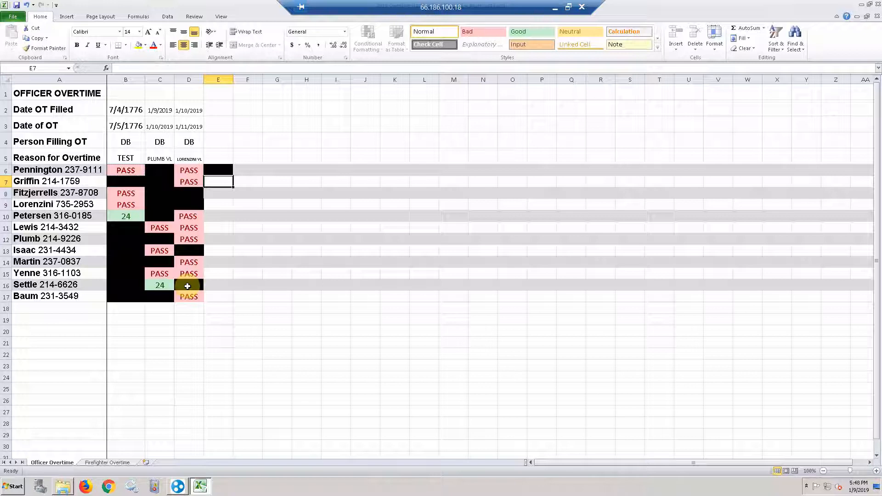
text(PASS)
key(Return)
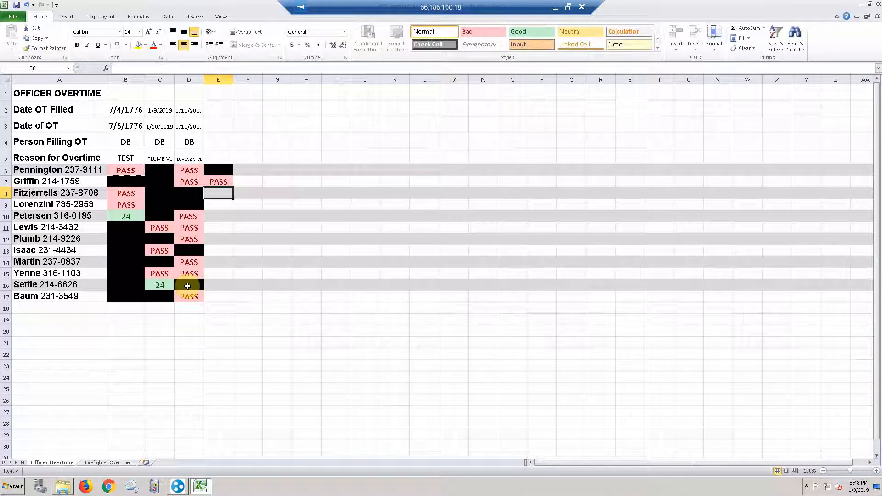
text(12)
key(BackSpace)
text(3)
key(Return)
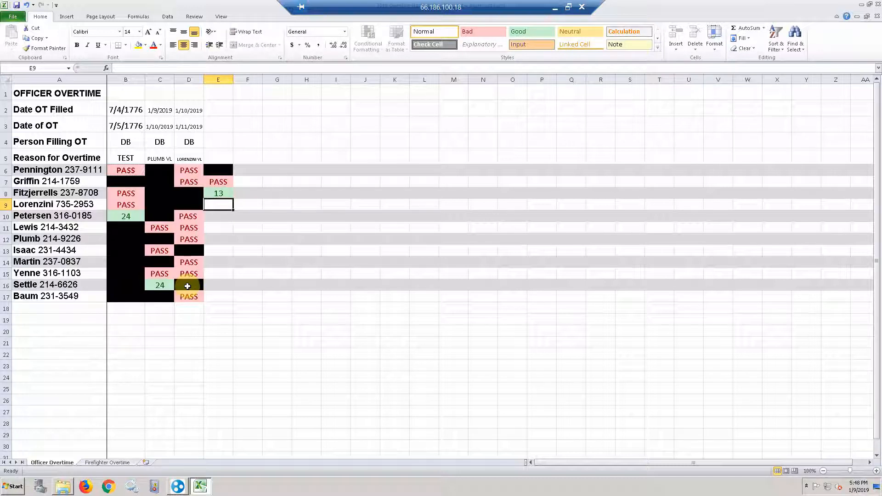
key(Right)
key(Left)
key(Right)
key(Left)
key(Right)
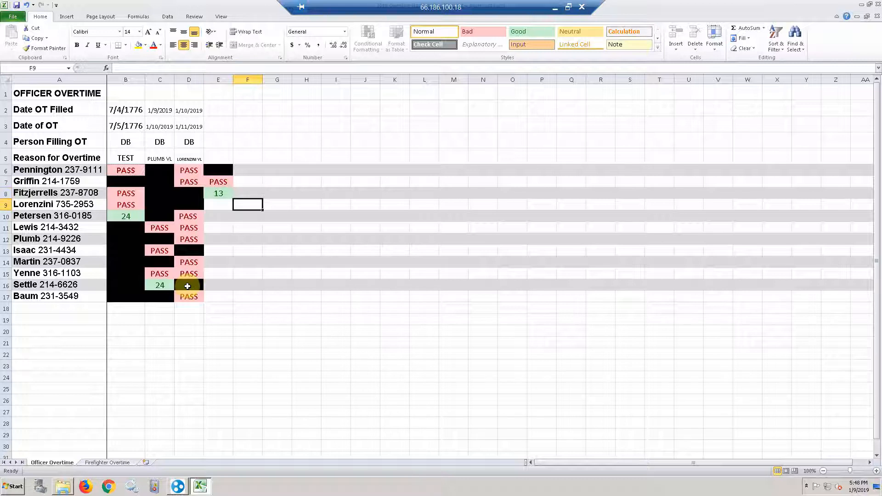
key(Up)
key(Up)
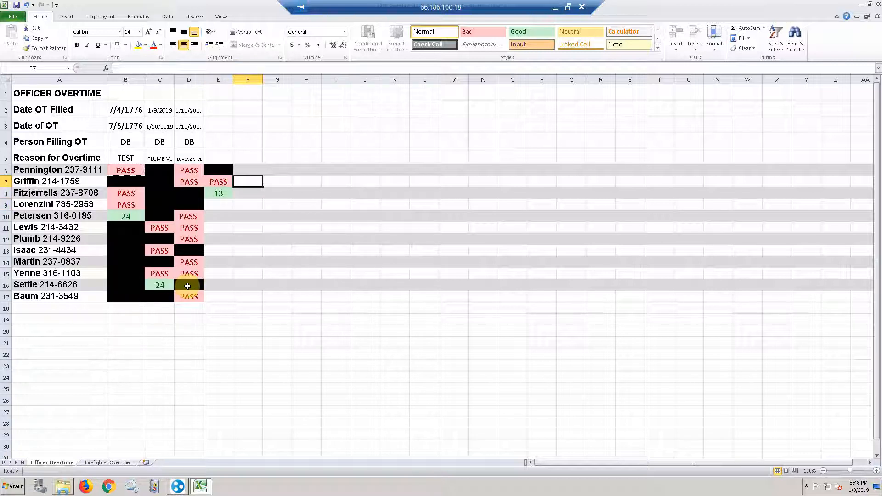
key(Up)
key(Down)
key(Down)
key(Left)
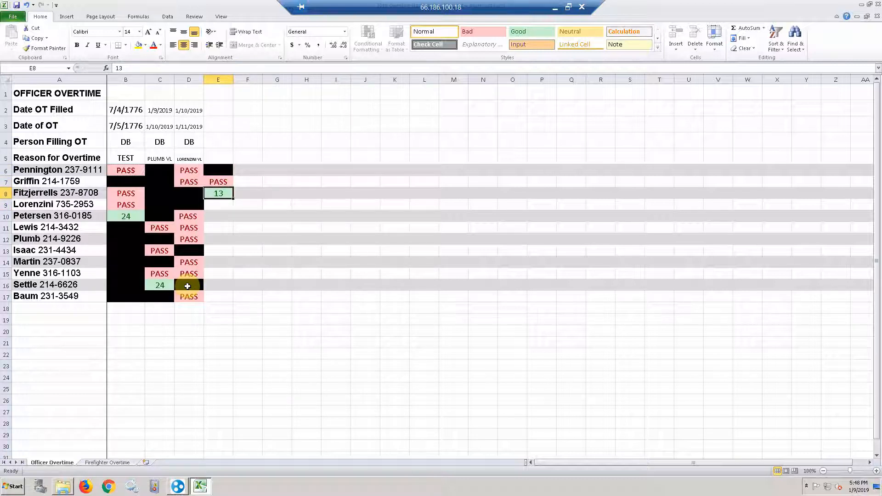
Minimize the remote desktop session to show the local desktop.
click(557, 5)
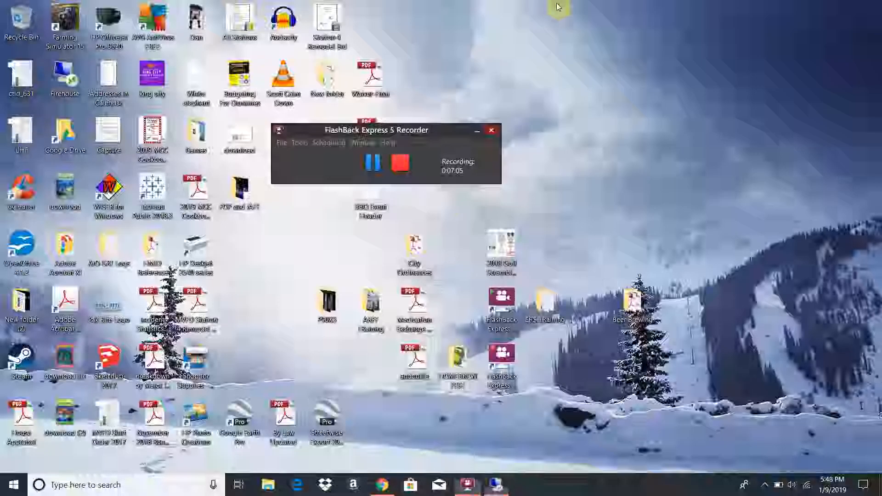